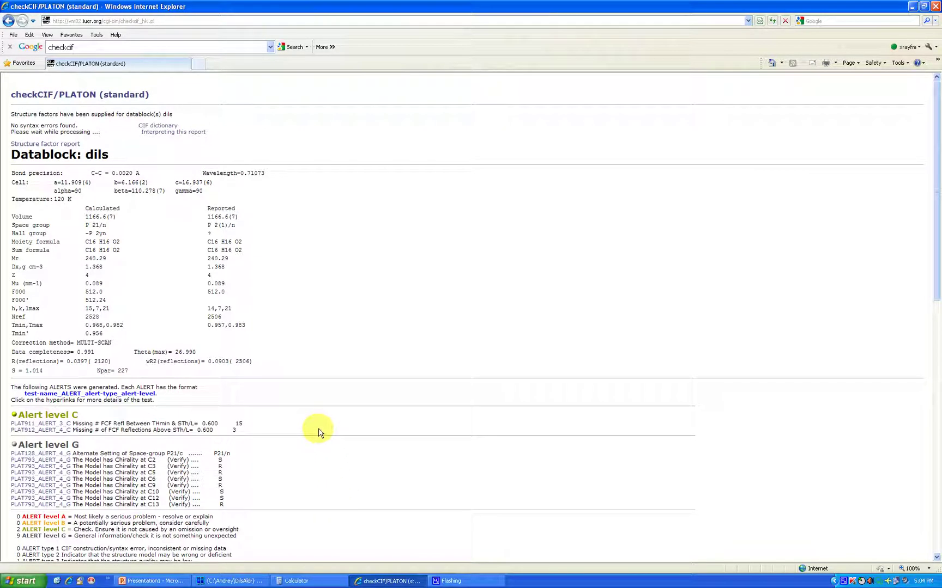
Review the checkCIF report for datablock dils, including the alerts and the ellipsoid plot.
scroll(319, 432, "down", 3)
scroll(318, 432, "down", 15)
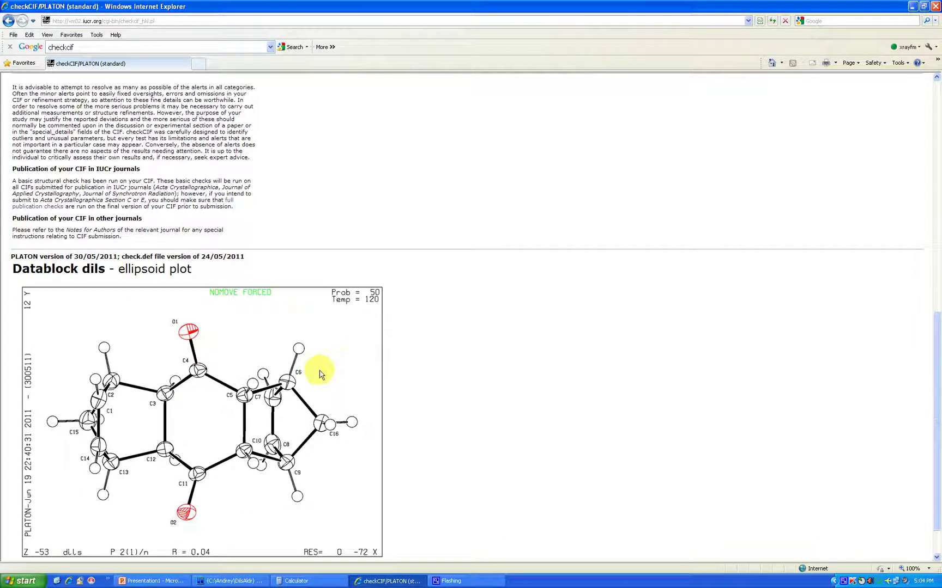
scroll(320, 373, "up", 3)
scroll(319, 373, "up", 3)
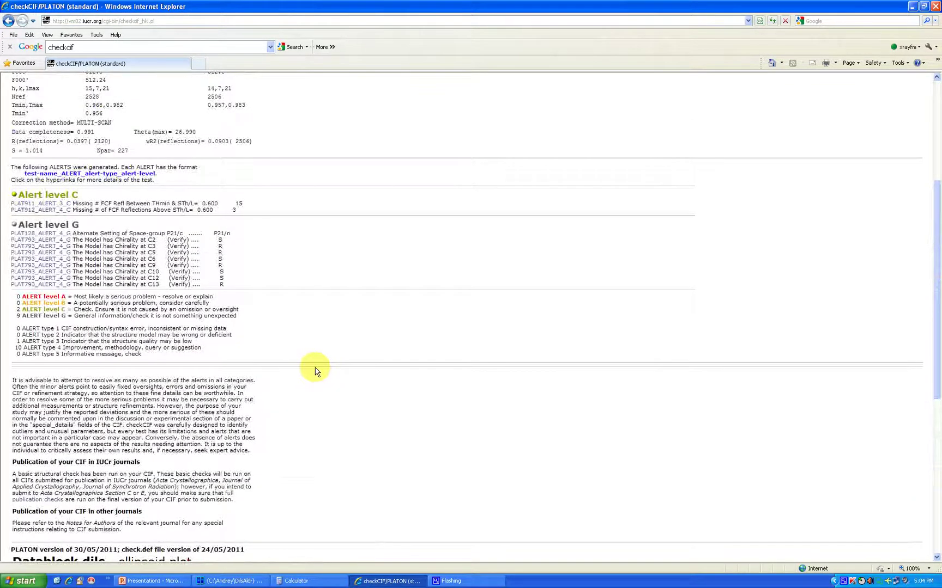
scroll(316, 372, "up", 5)
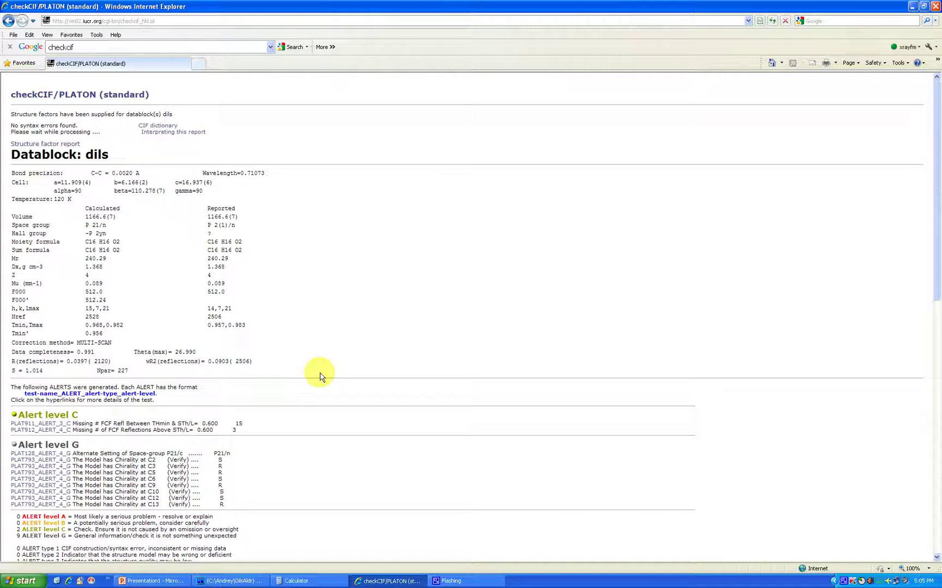
Switch to Far and run XCIF on the dils_f structure in C:\Andrey\DilsAldr.
left_click(226, 582)
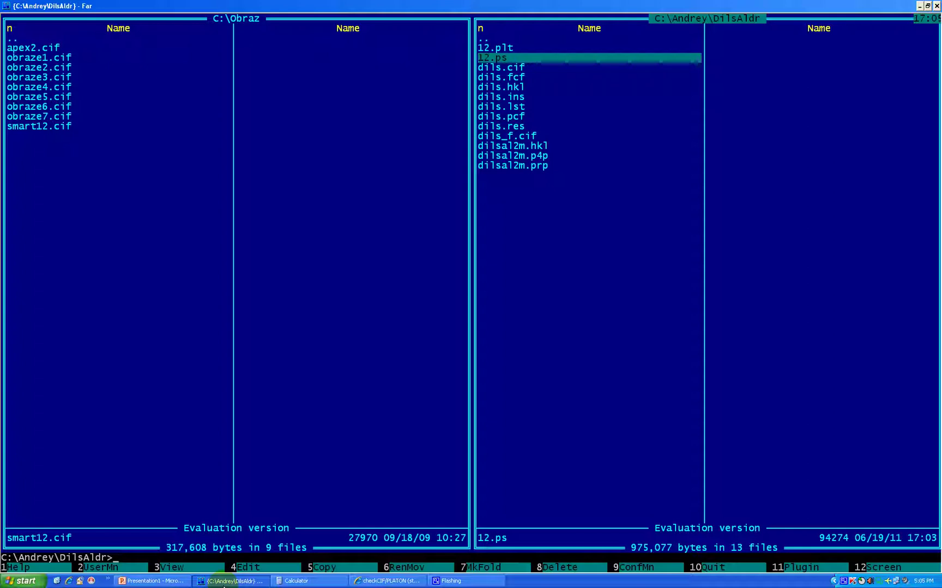
key("Down")
key("Down")
key("Down")
key("Down")
key("Down")
key("Down")
key("Down")
key("Down")
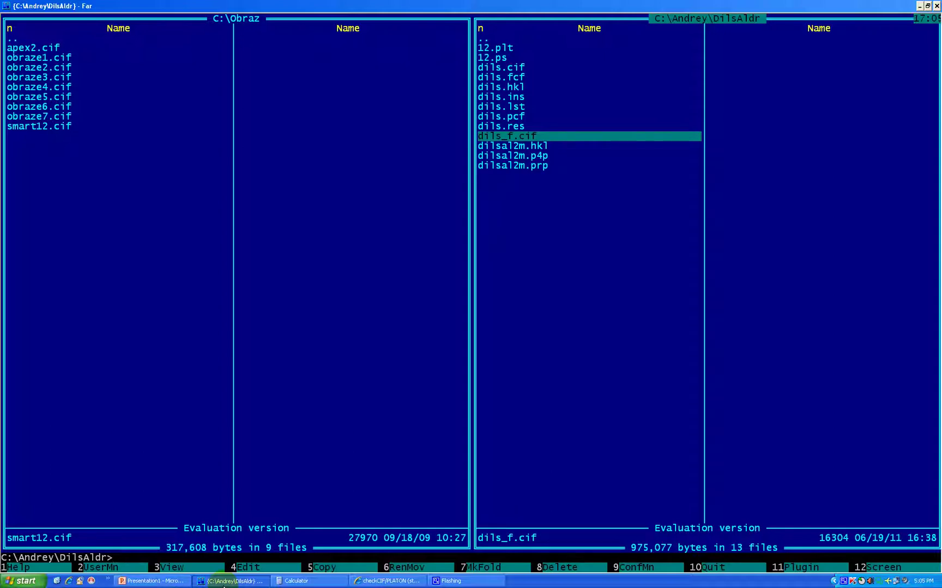
type("xcif dils_f")
key("Return")
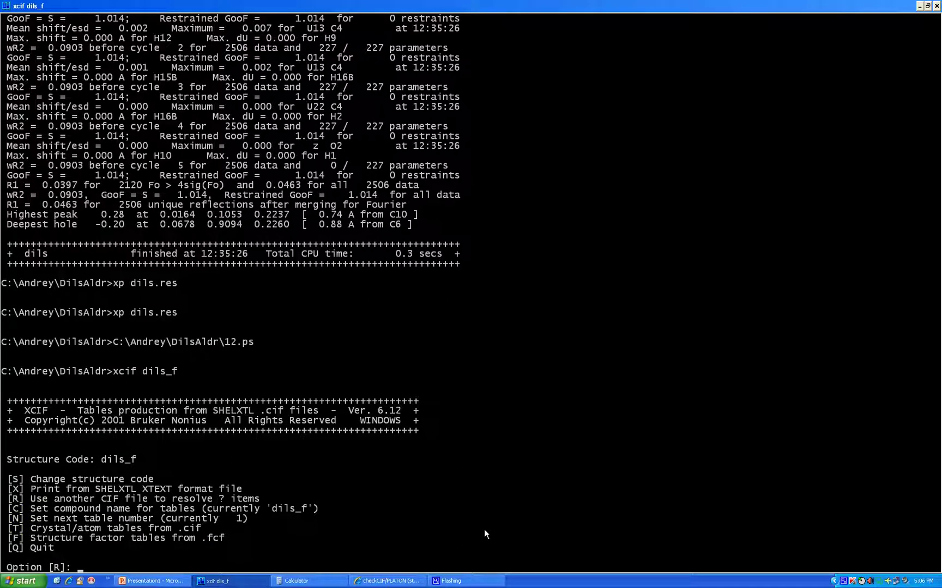
Set up crystal/atom tables from dils_f.cif for data_dils, output to dils_f.rtf with the rta format definition.
type("t")
key("Return")
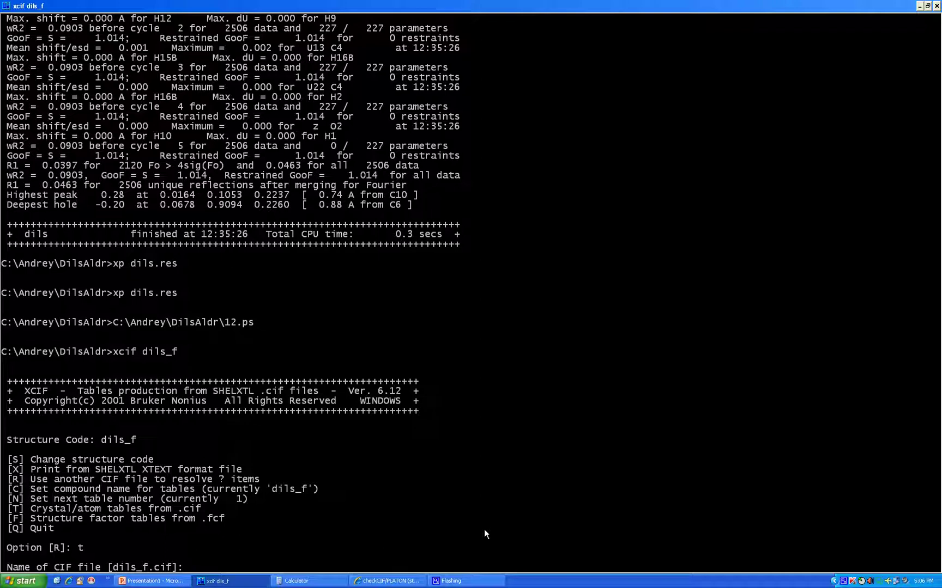
key("Return")
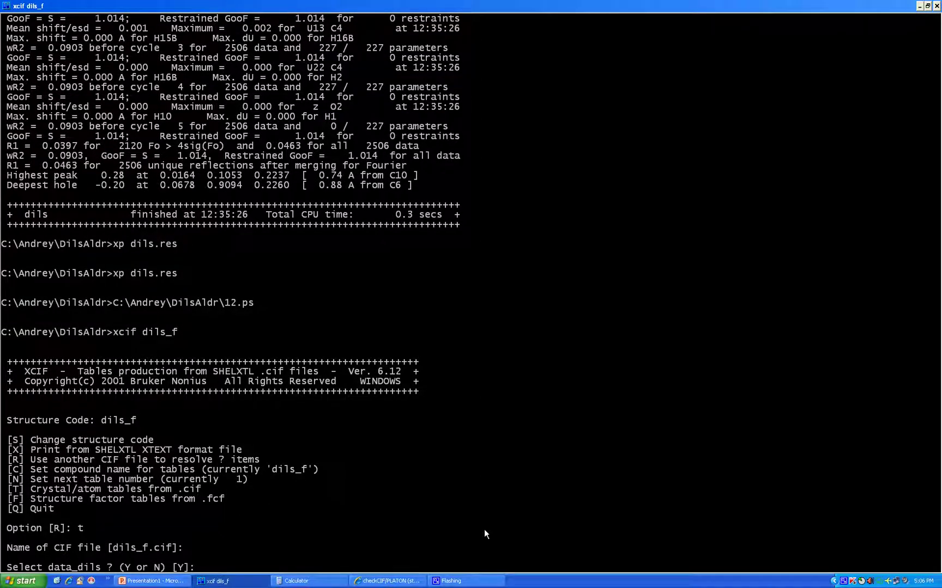
key("Return")
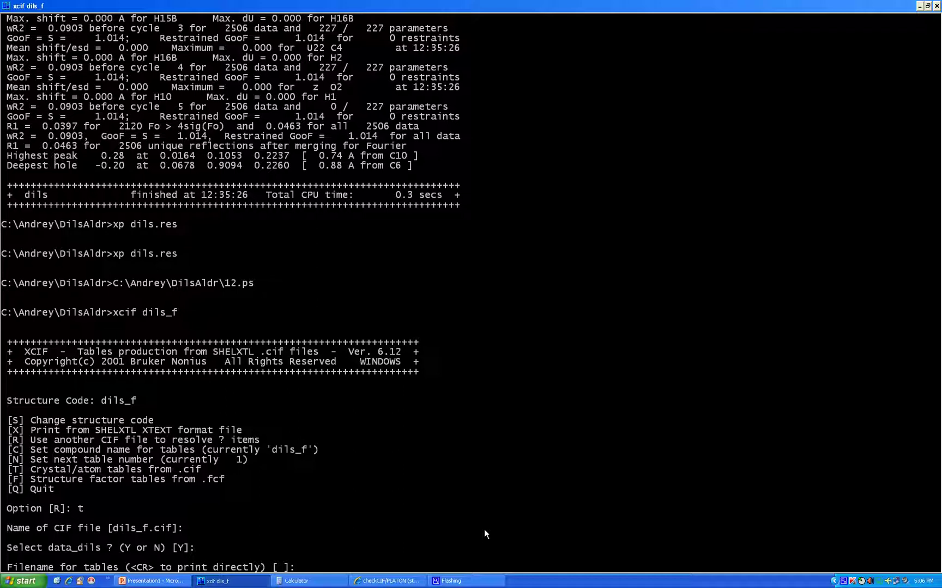
type("dils_f.rtf")
key("Return")
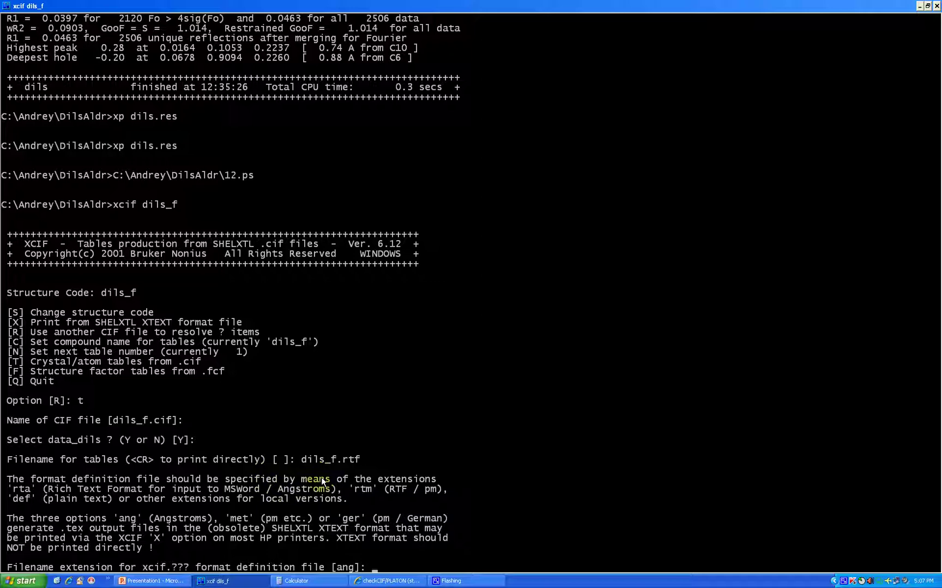
type("rta")
key("Return")
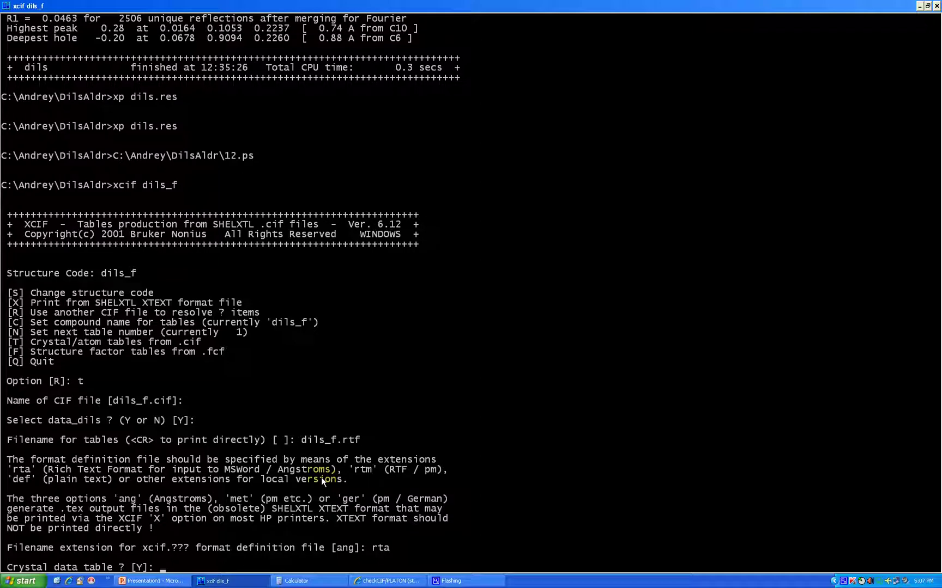
Generate the tables with the default choices through full torsion angles, decline the hydrogen bond table, and quit XCIF.
key("Return")
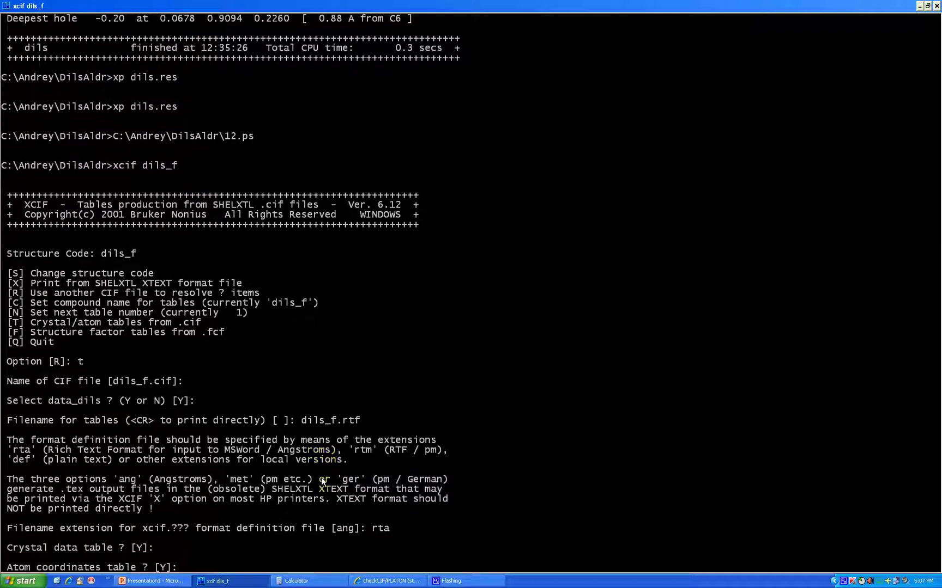
key("Return")
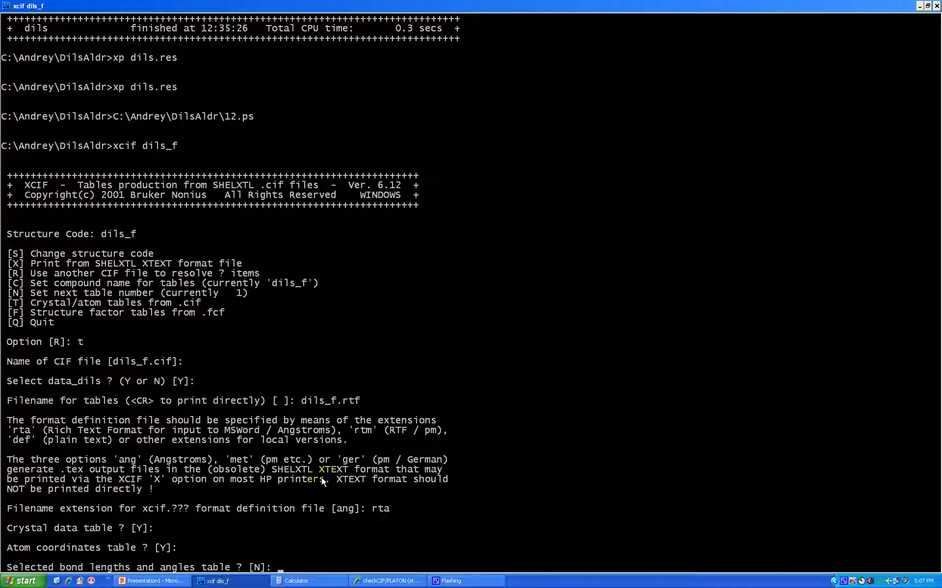
key("Return")
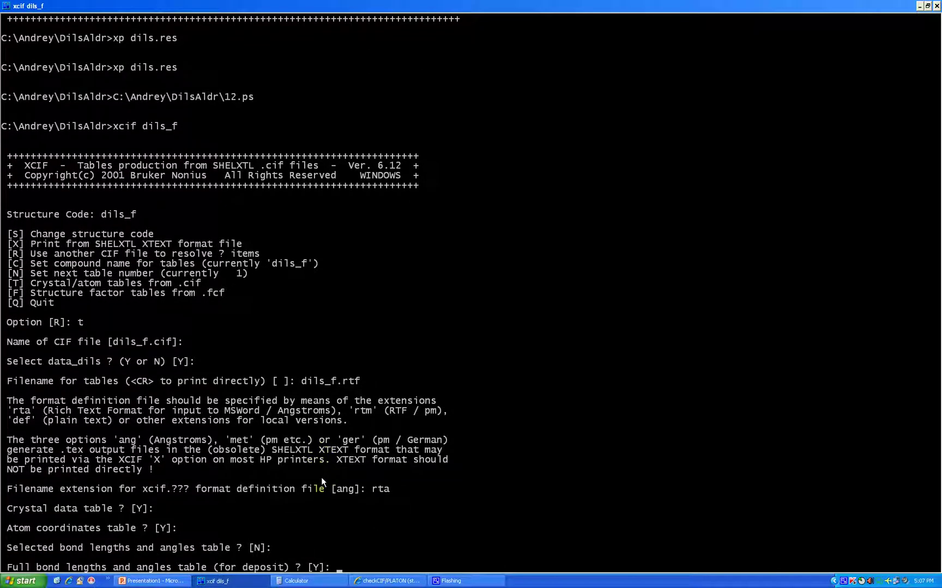
key("Return")
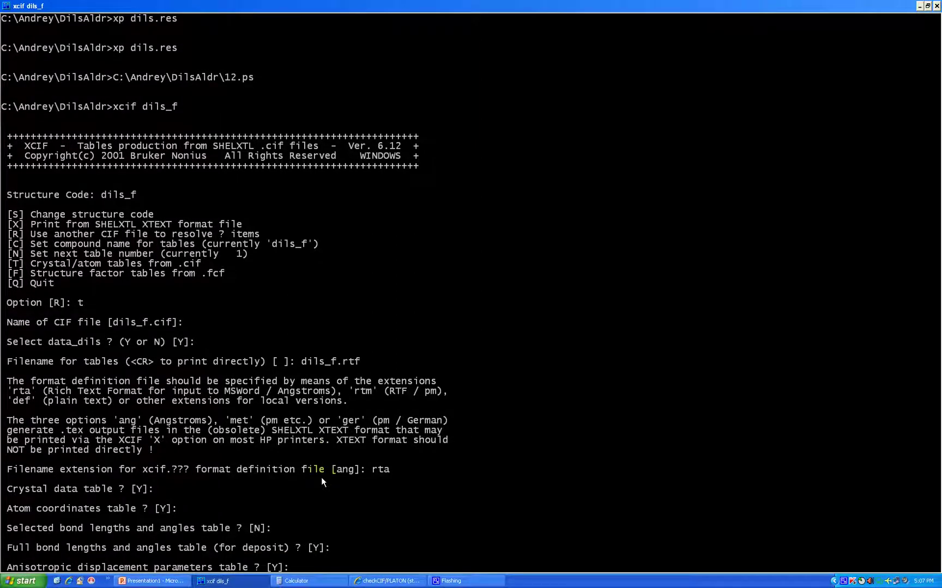
key("Return")
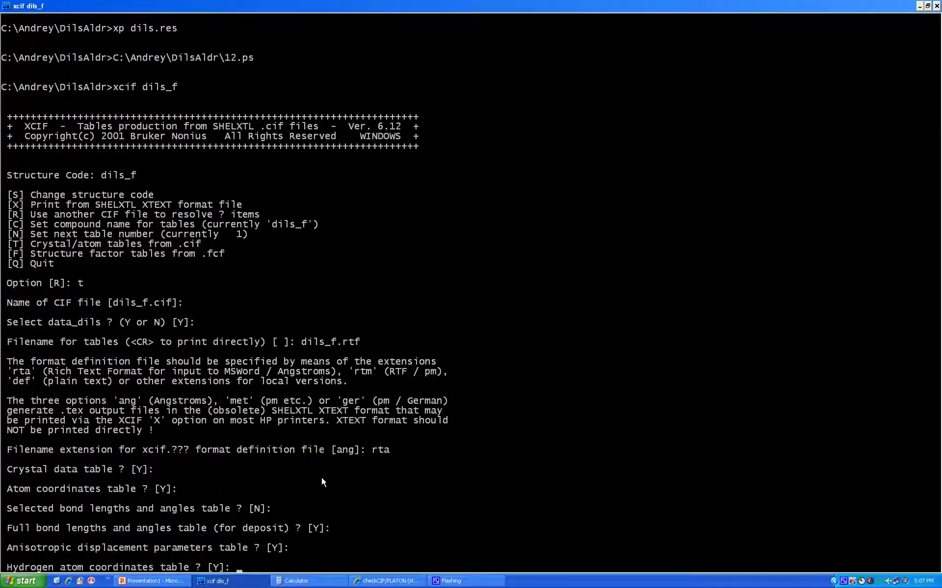
key("Return")
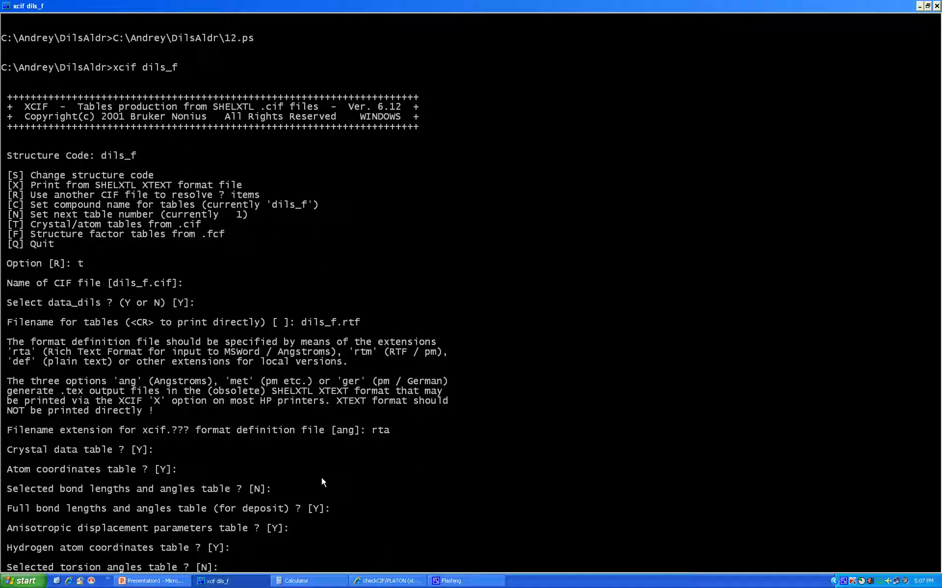
key("Return")
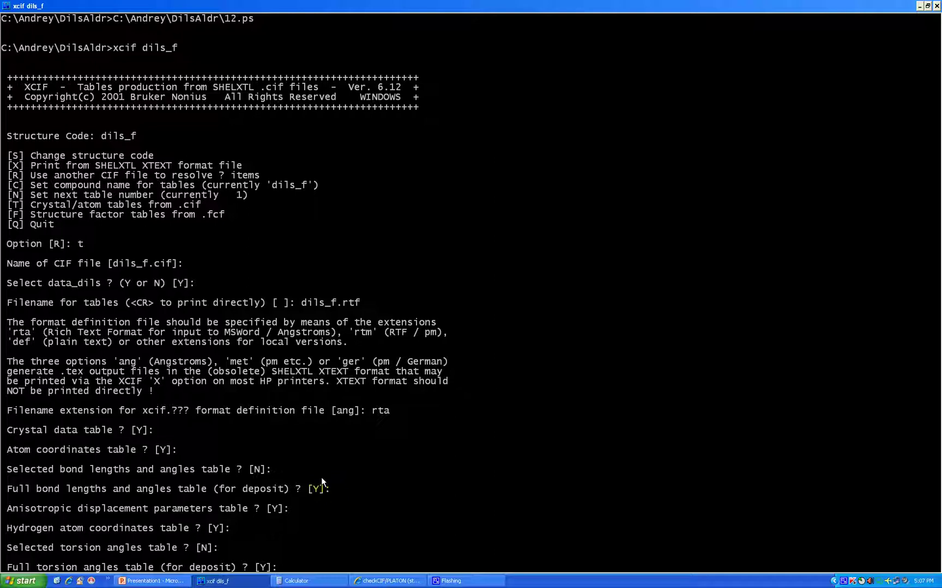
key("Return")
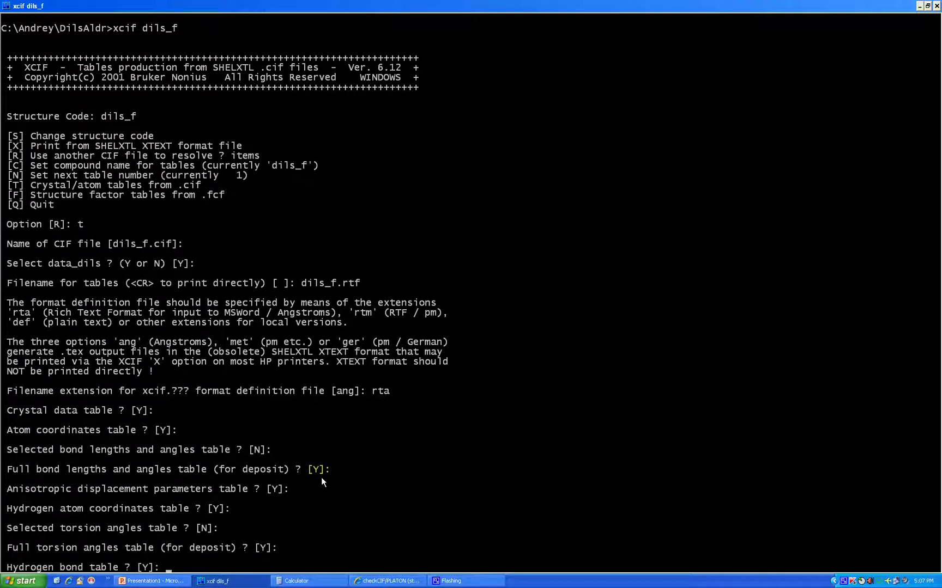
type("n")
key("Return")
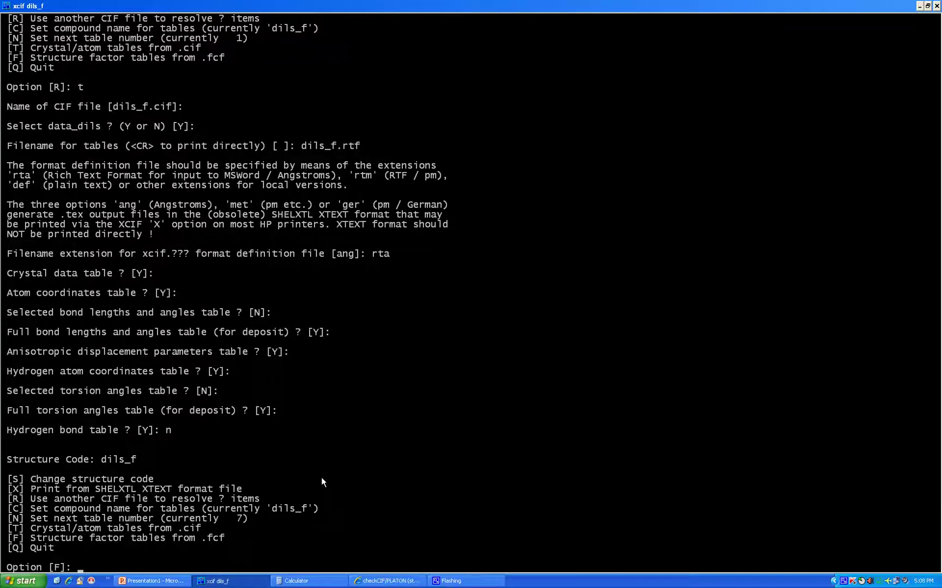
type("q")
key("Return")
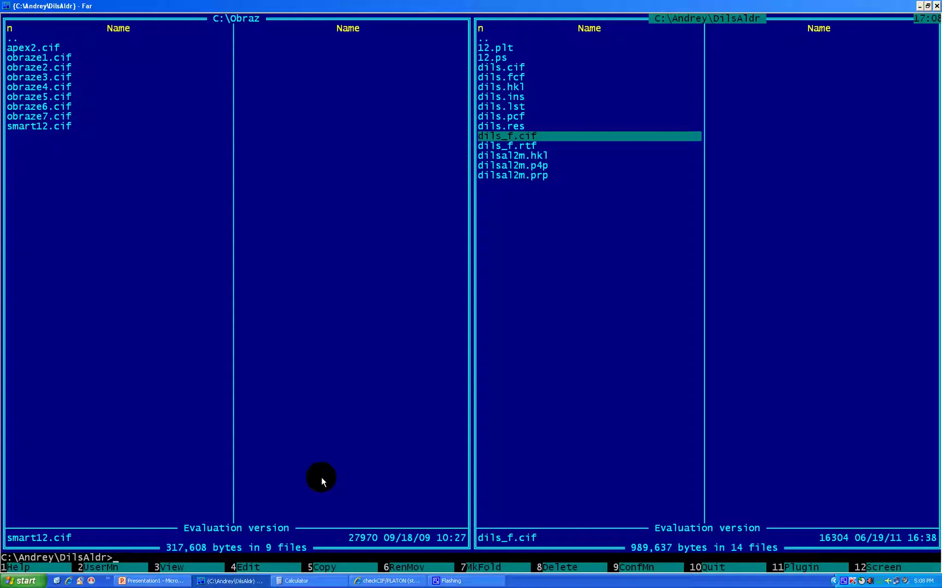
Open dils_f.rtf in Word, look through its crystal data, coordinate, bond and torsion tables, and close it.
key("Down")
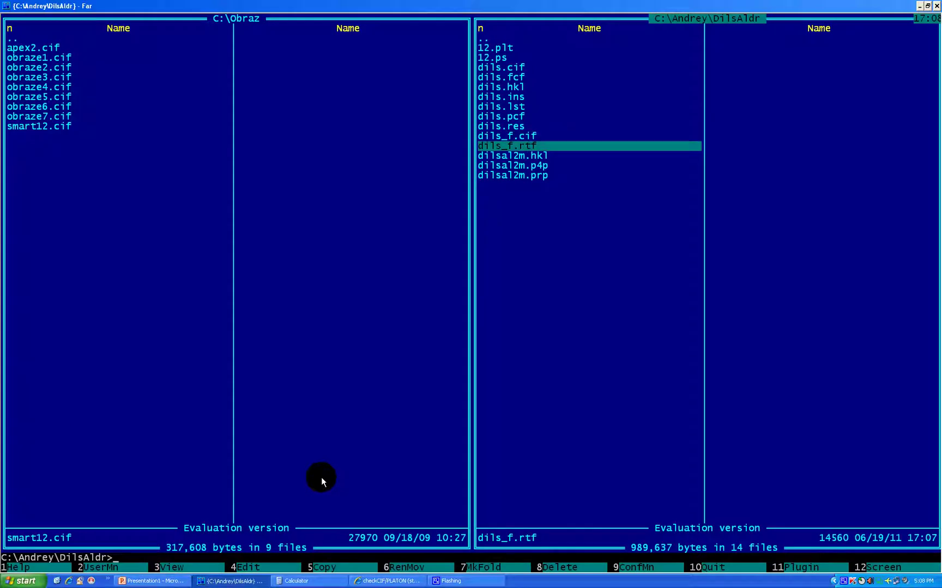
key("Return")
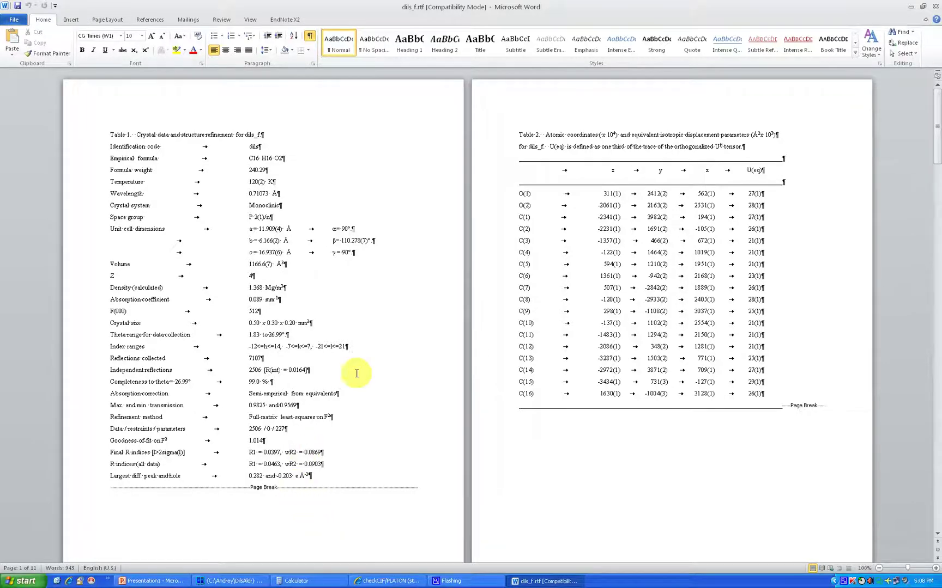
scroll(405, 310, "down", 10)
scroll(405, 310, "down", 15)
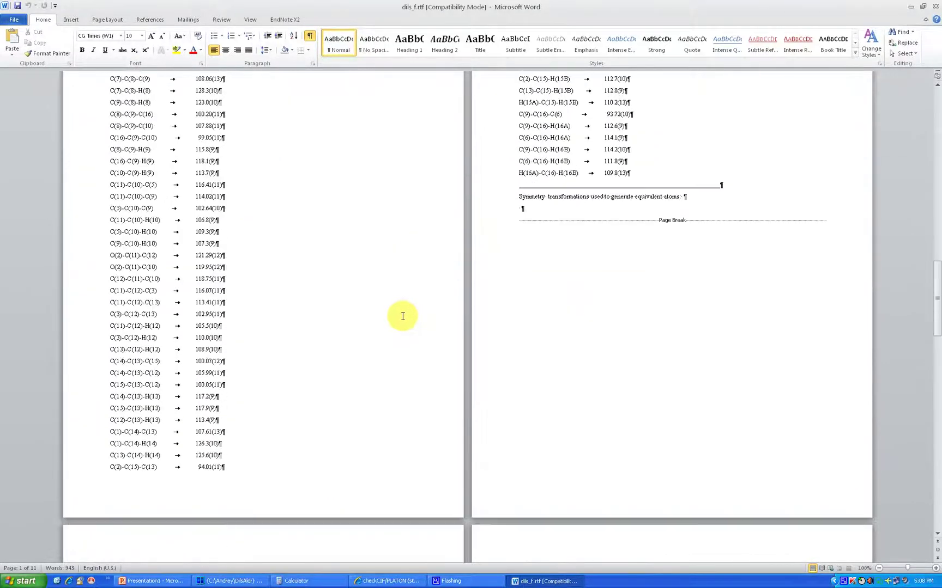
scroll(397, 317, "down", 12)
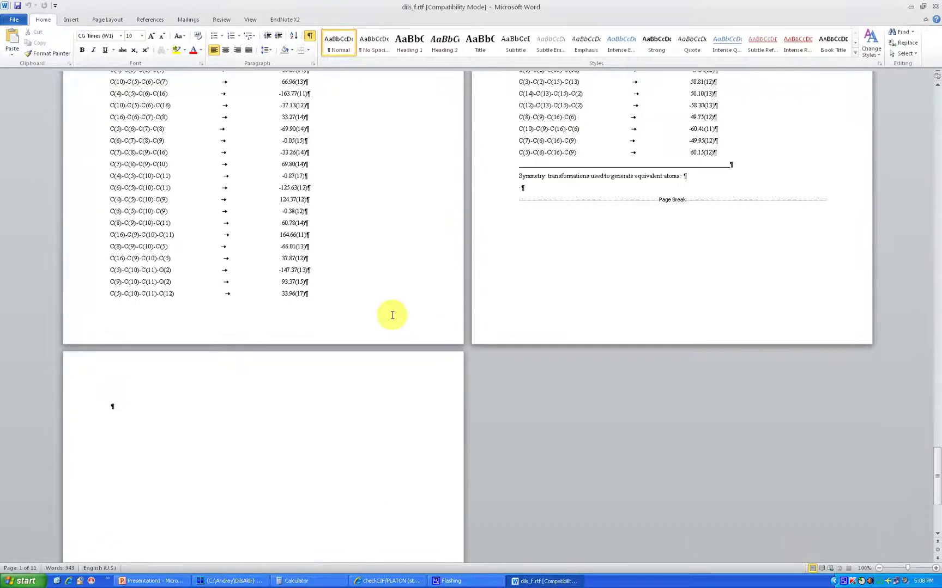
scroll(388, 314, "up", 15)
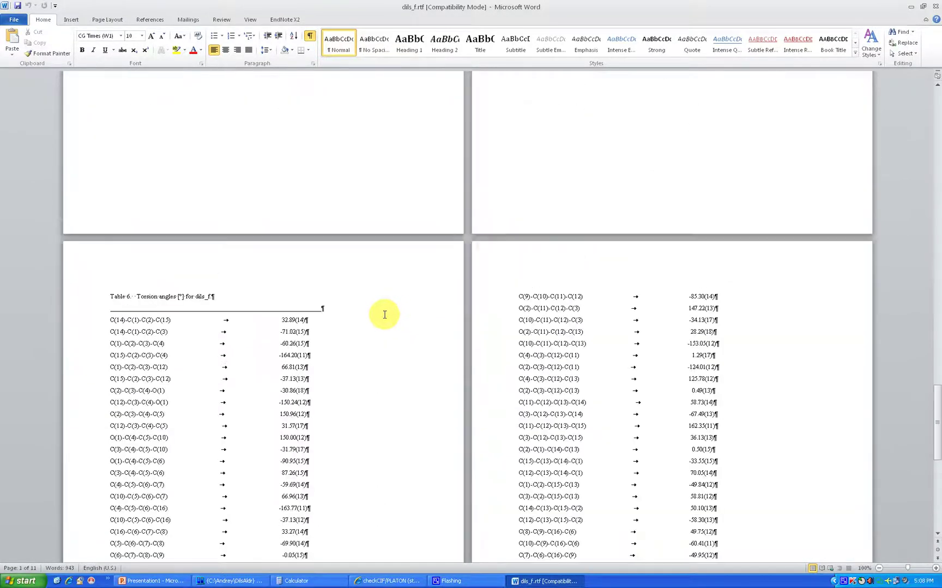
scroll(379, 316, "up", 15)
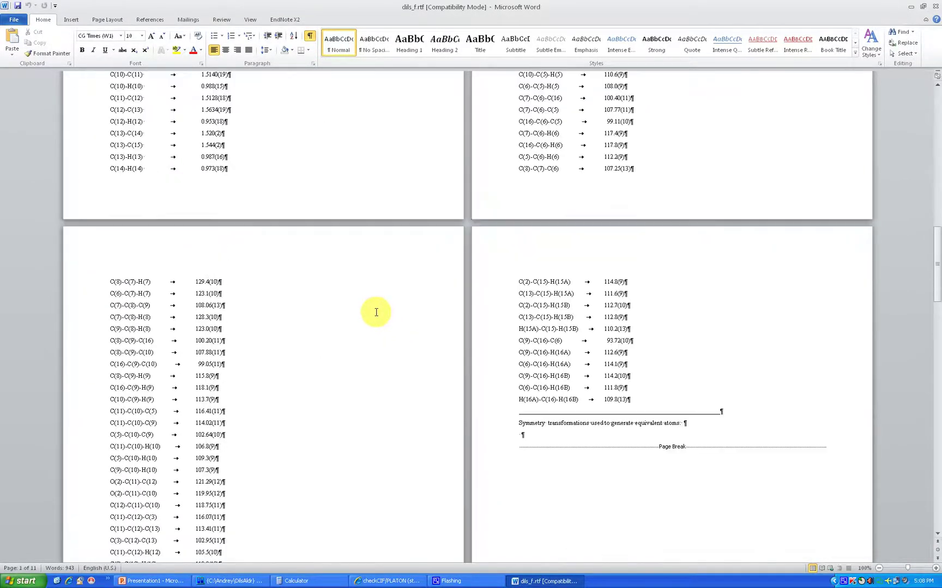
scroll(372, 313, "up", 12)
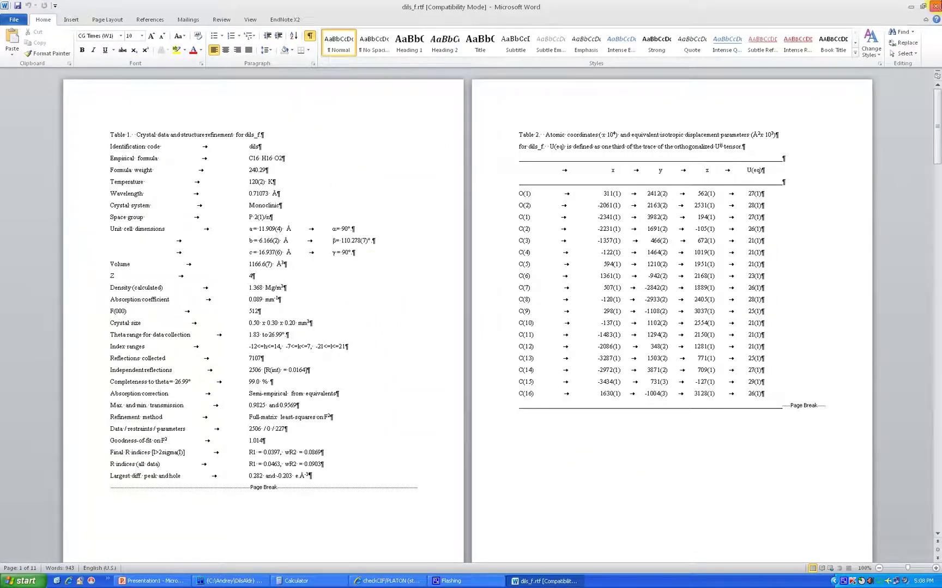
left_click(936, 6)
left_click(936, 6)
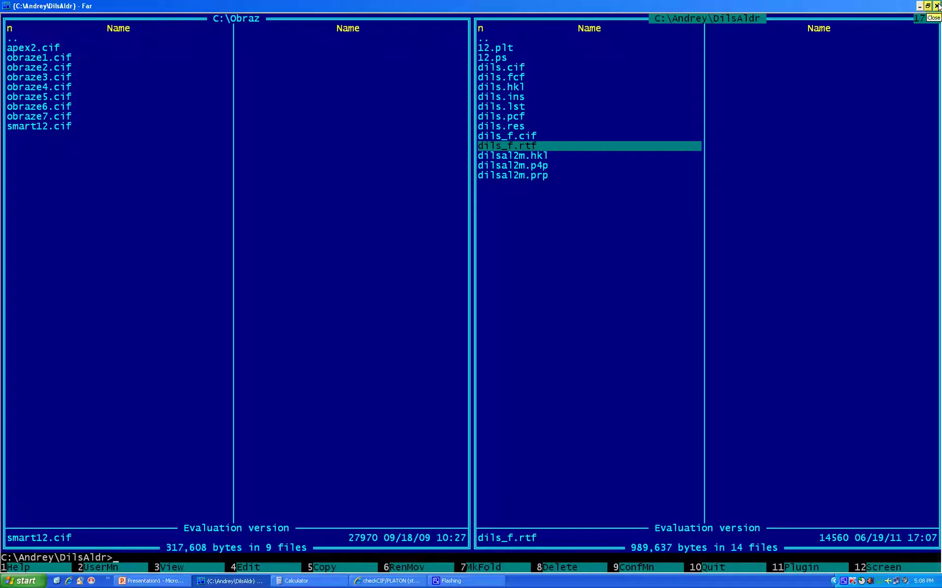
Run XP on dils.res from the DilsAldr folder.
key("Up")
key("Up")
key("Up")
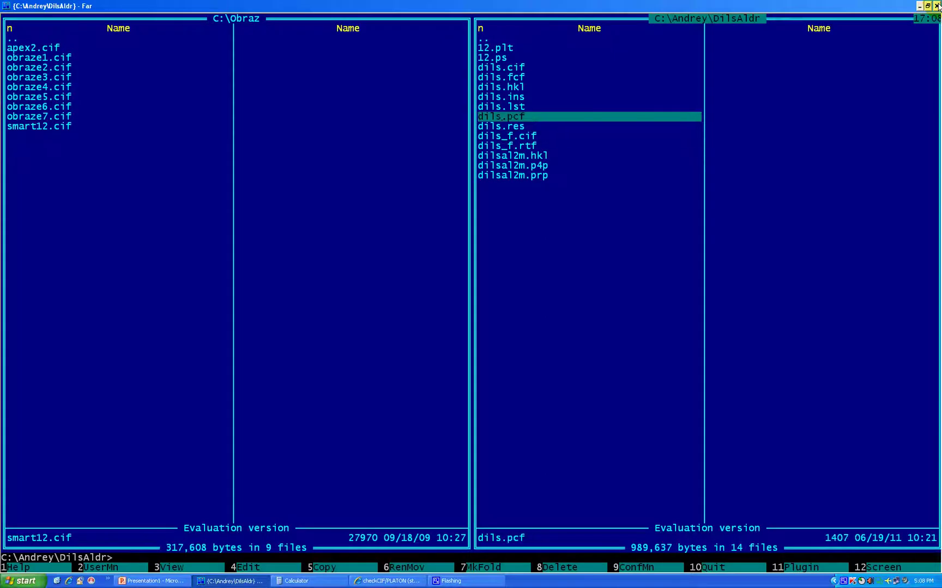
key("Down")
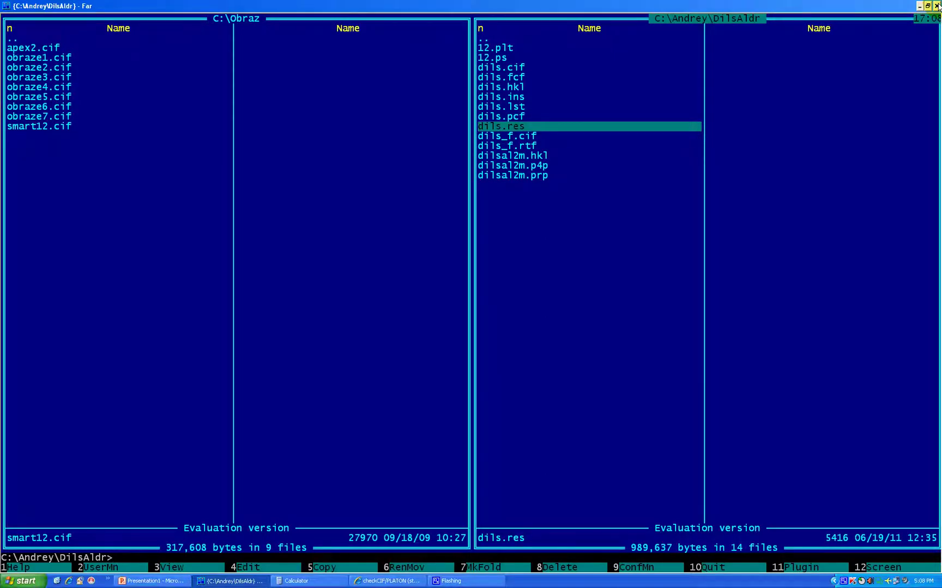
type("xp dils.res")
key("Return")
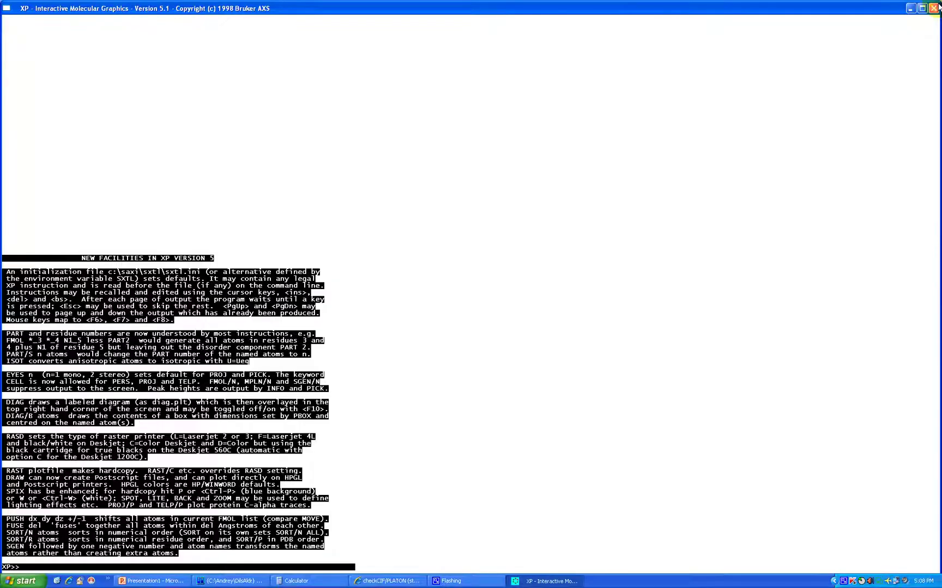
Build the connectivity list of all atoms and Q peaks with the fmol command.
type("fmol")
key("Return")
key("Return")
key("Return")
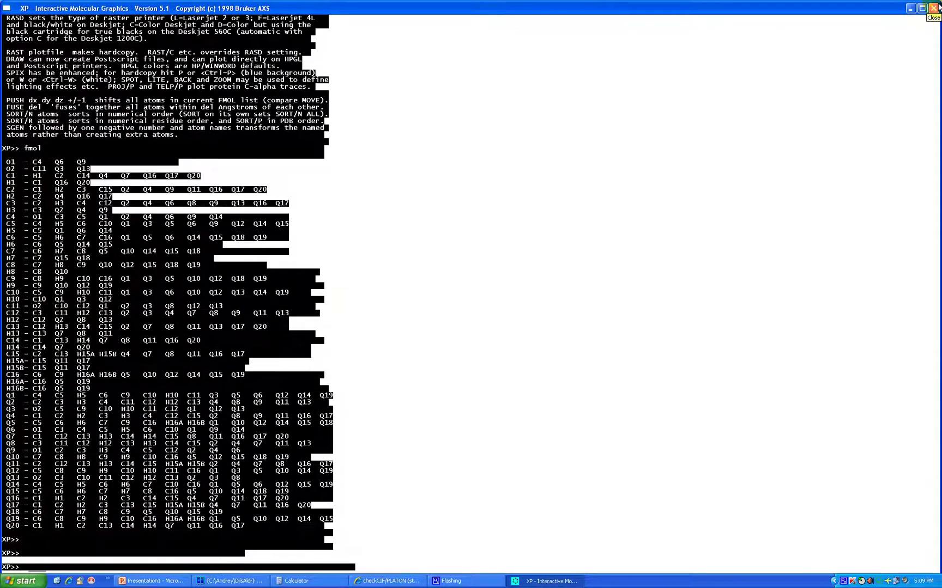
View the rotatable projection of the molecule with the proj command and return to the XP prompt.
type("proj")
key("Return")
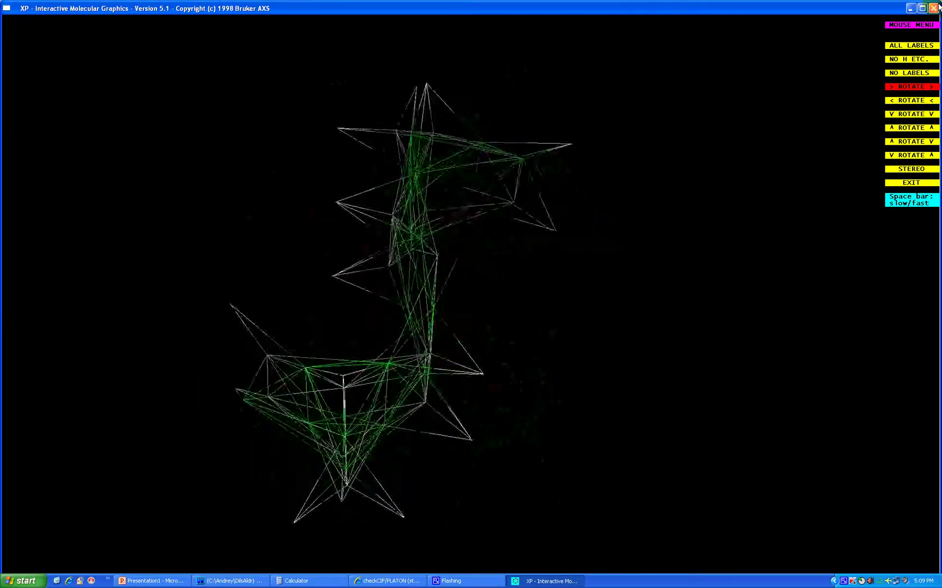
key("Escape")
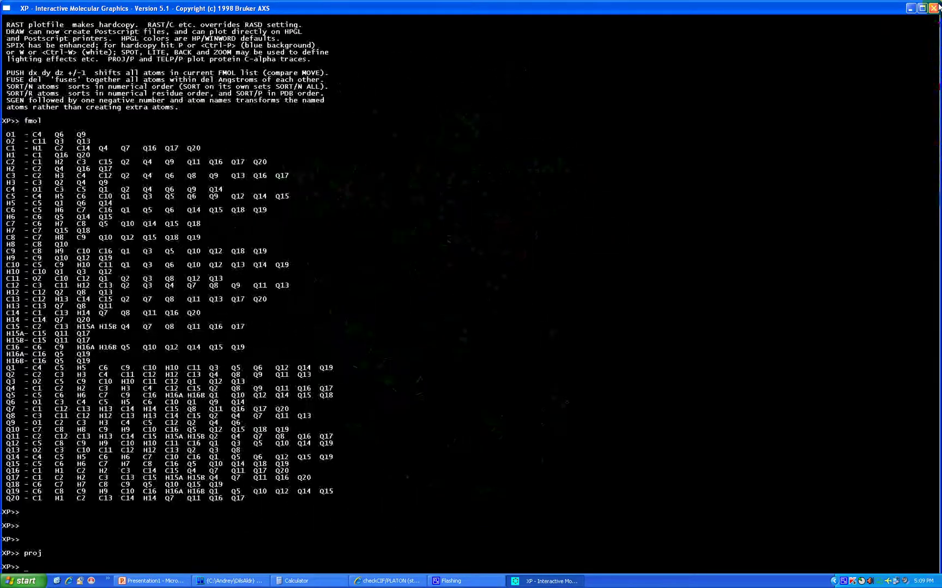
Remove all Q peaks from the atom list with the command kill $q.
type("ki")
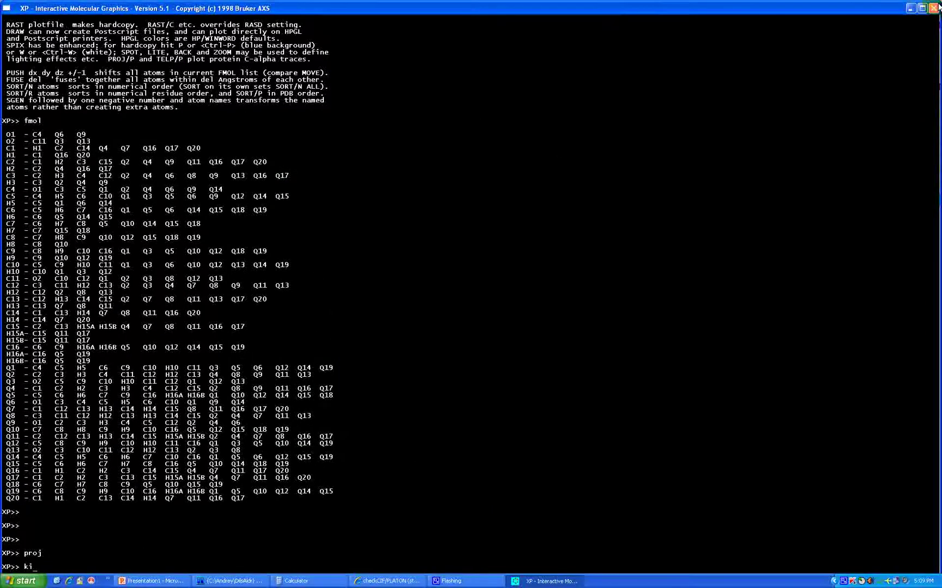
type("ll $q")
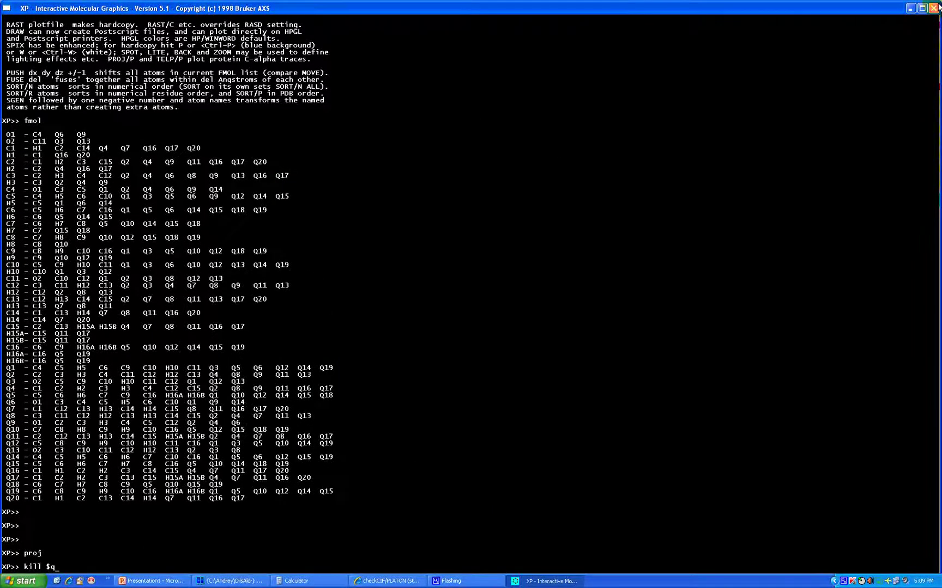
key("Return")
Display the molecule with proj, rotate it in several directions until its atoms are well separated, and return to the XP prompt.
type("proj")
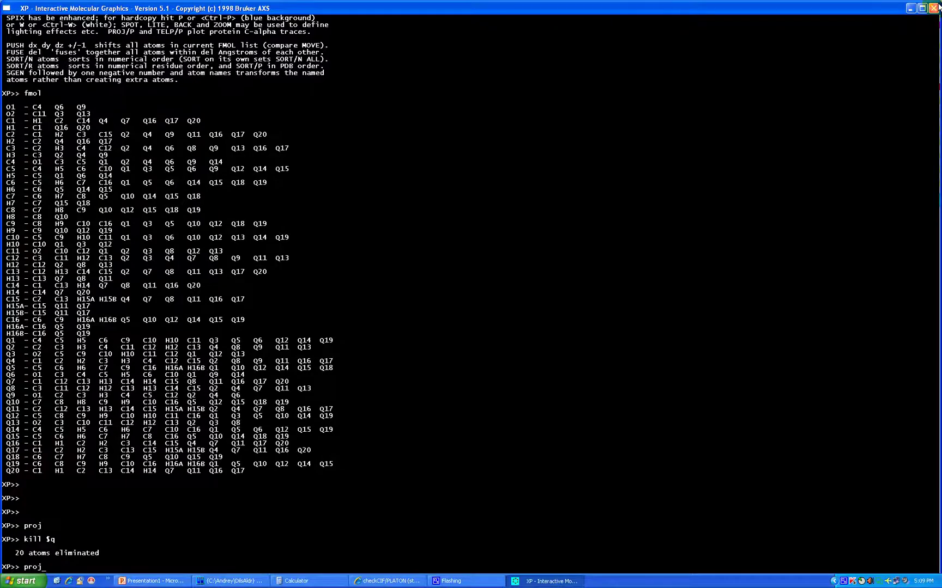
key("Return")
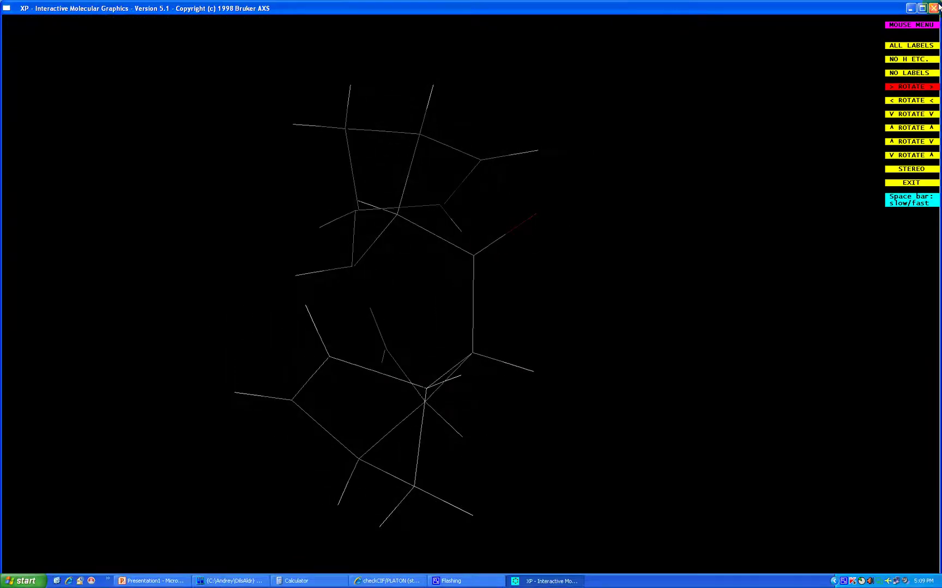
key("Down")
key("Down")
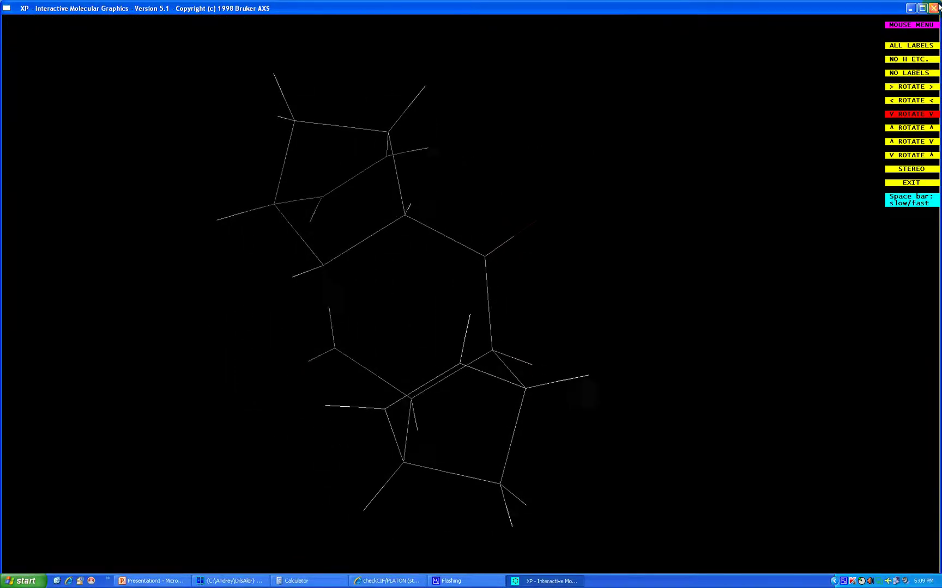
key("Down")
key("Down")
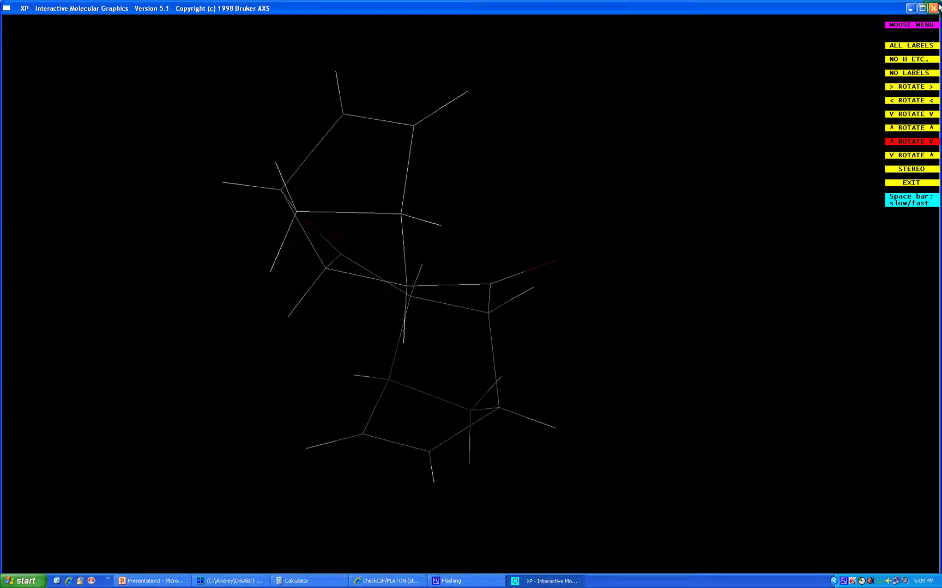
key("Down")
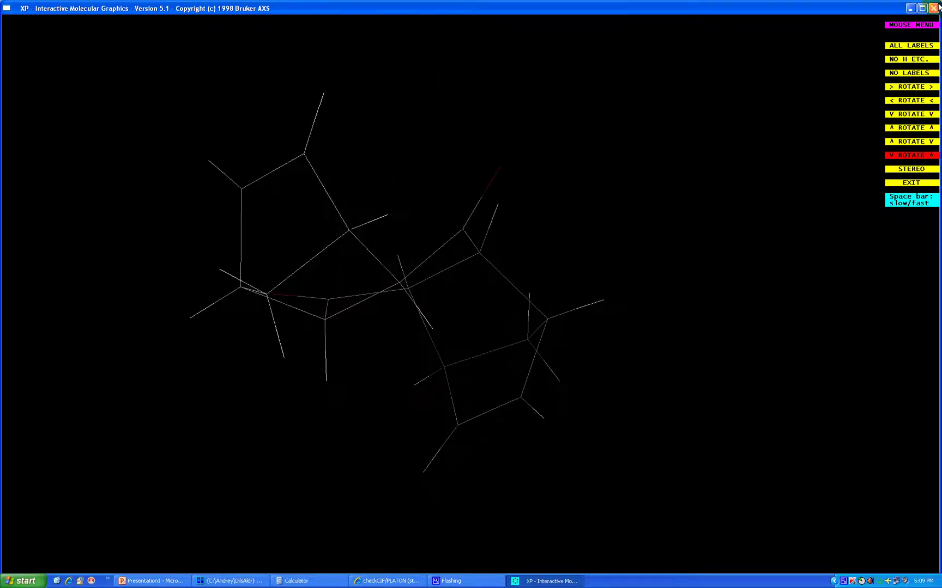
key("Up")
key("Up")
key("Up")
key("Up")
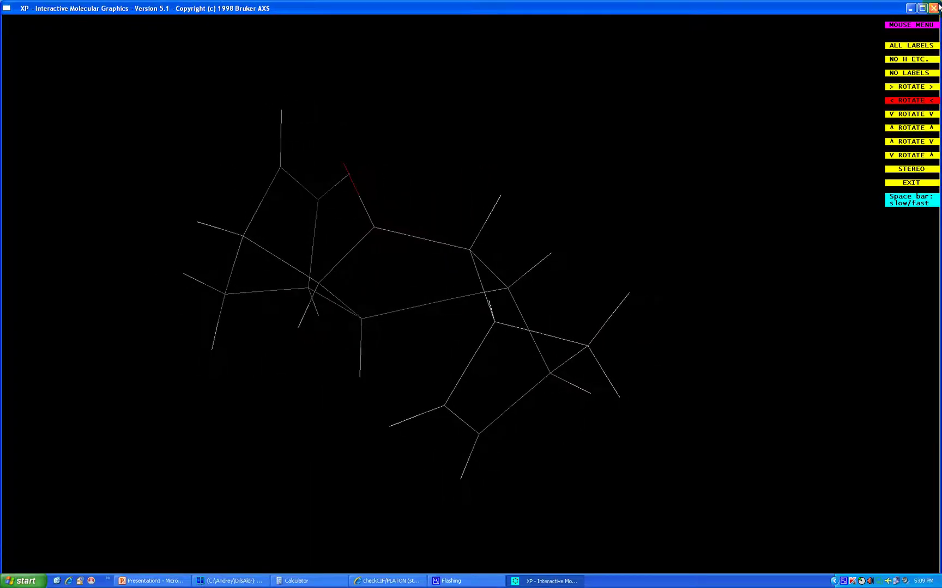
key("Down")
key("Down")
key("Down")
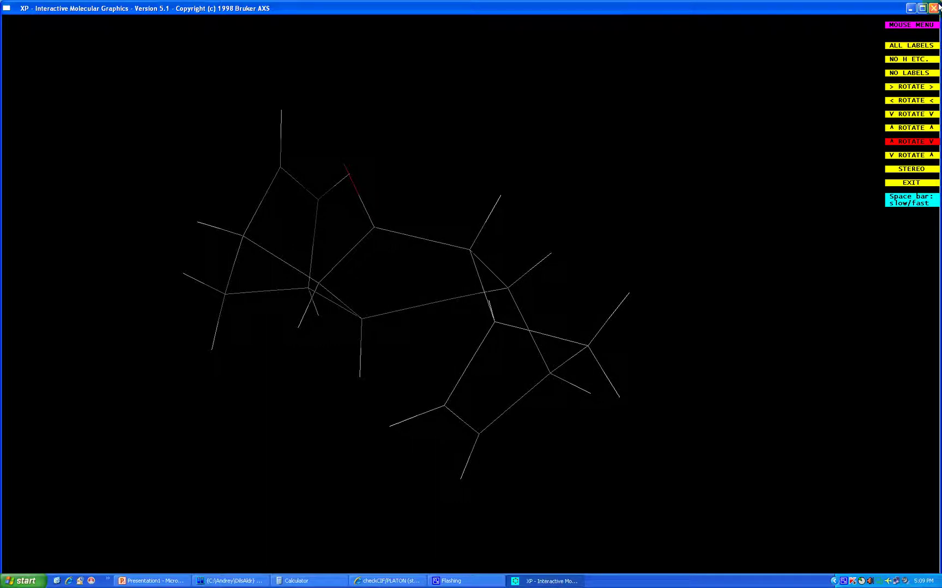
key("Down")
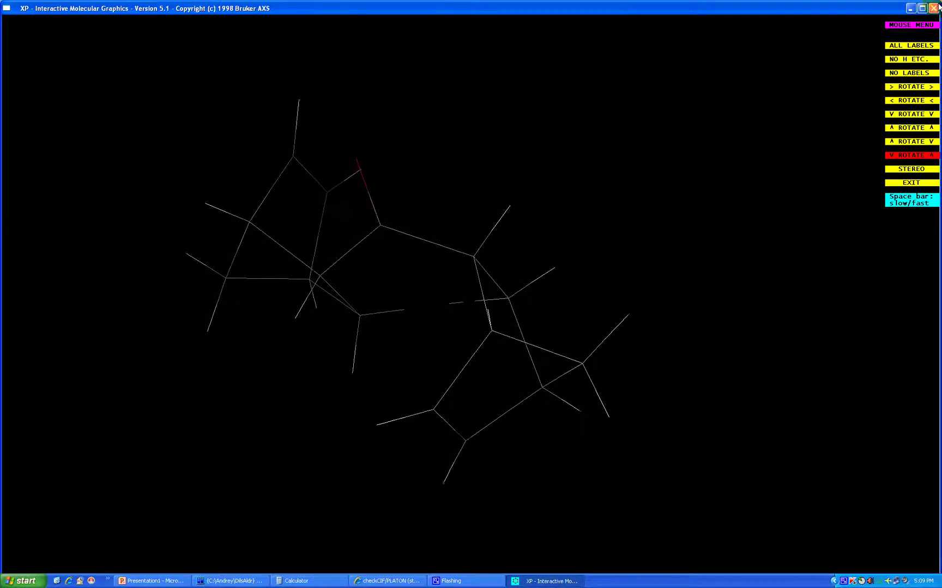
key("Up")
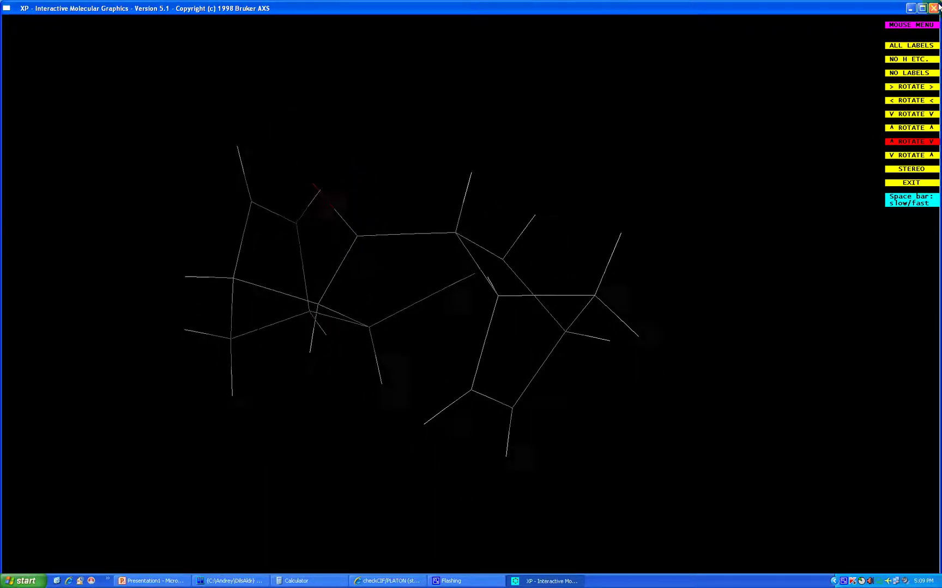
key("Up")
key("Up")
key("Up")
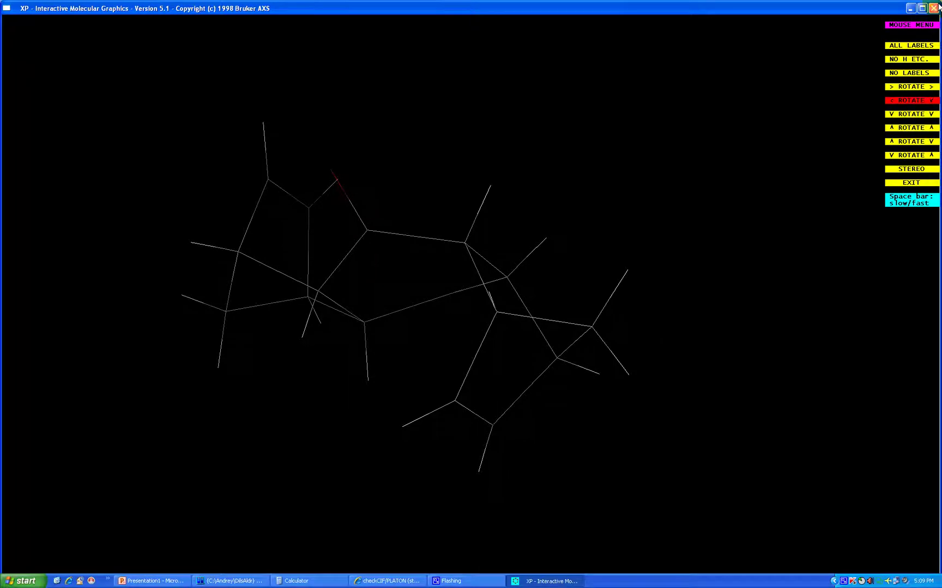
key("Down")
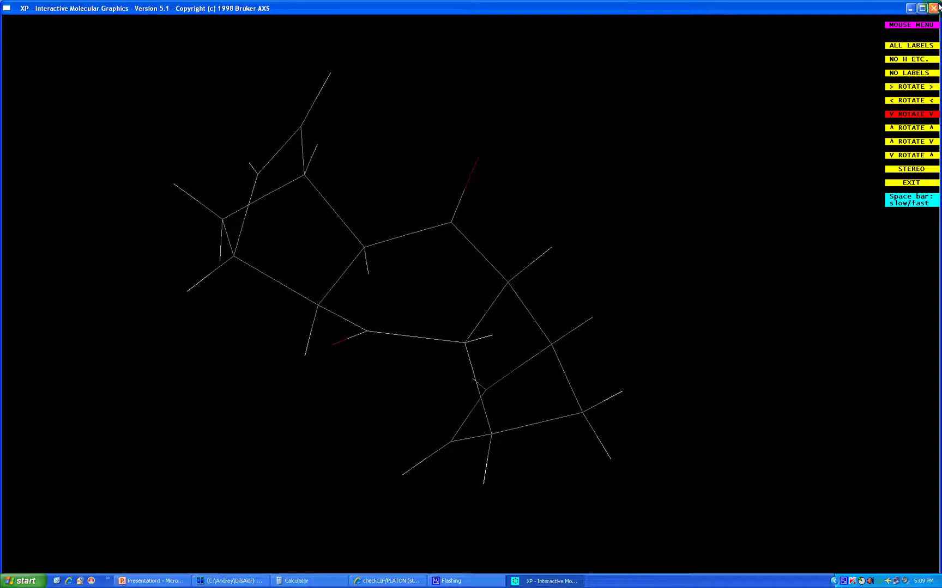
key("Up")
key("Up")
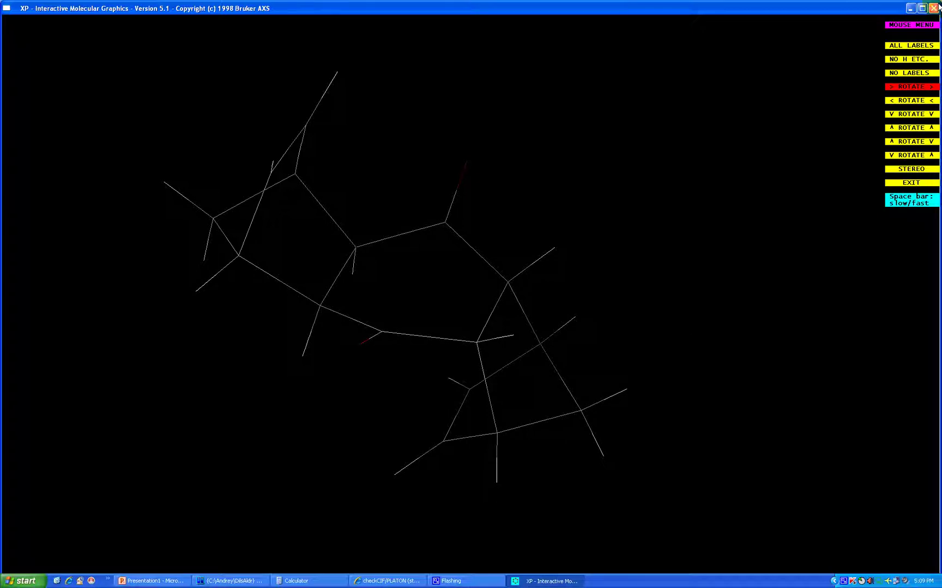
key("Down")
key("Down")
key("Down")
key("Down")
key("Down")
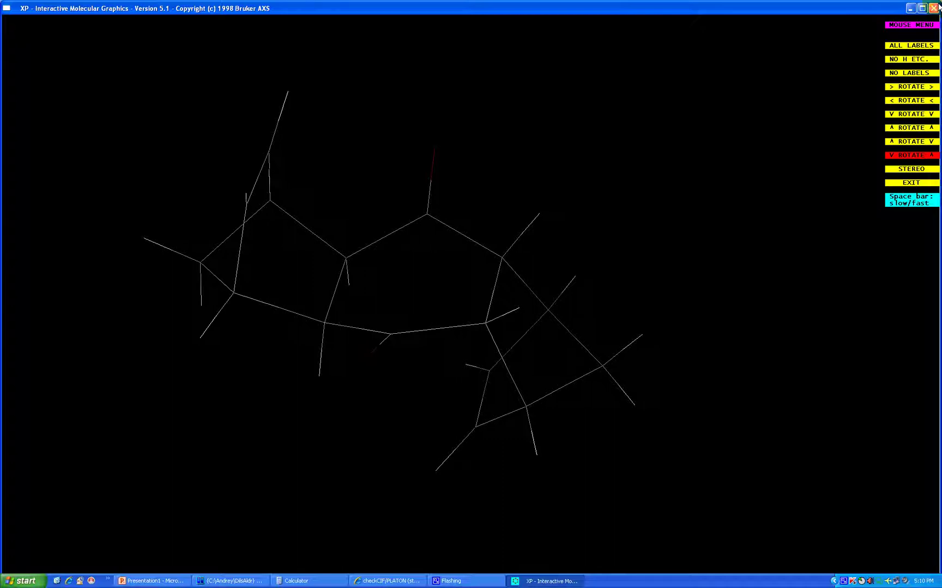
key("Escape")
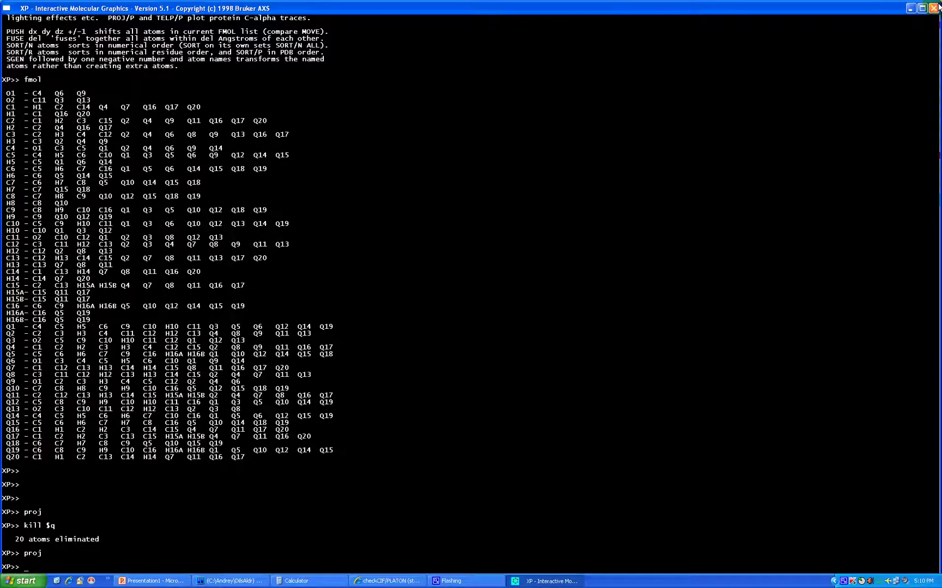
Check the orientation as a perspective ball-and-stick view with the pers command and return to the prompt.
type("proj")
key("Return")
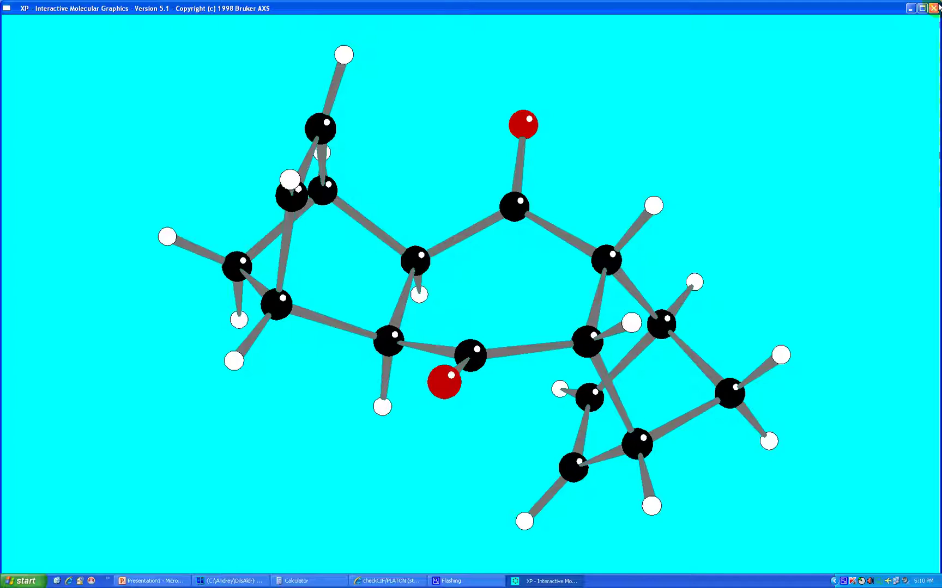
key("Return")
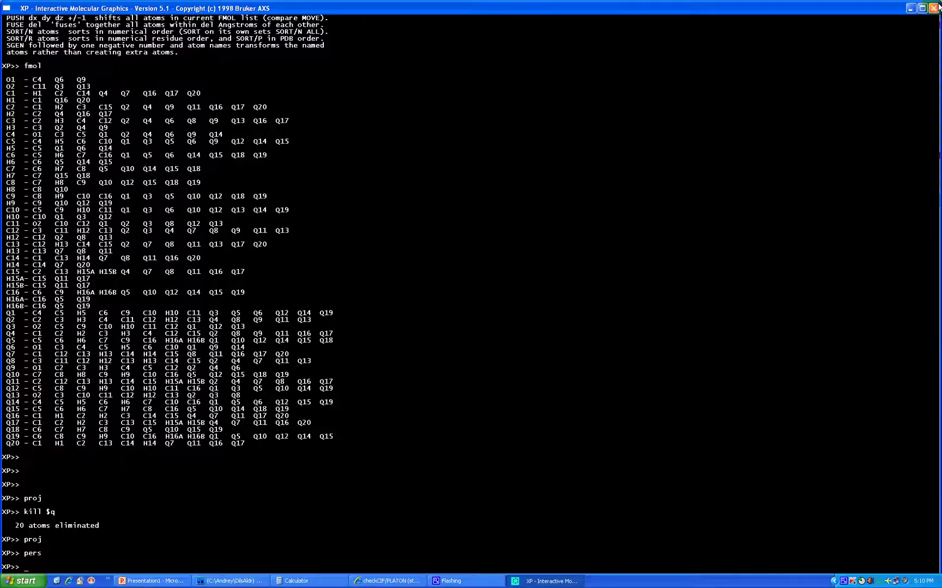
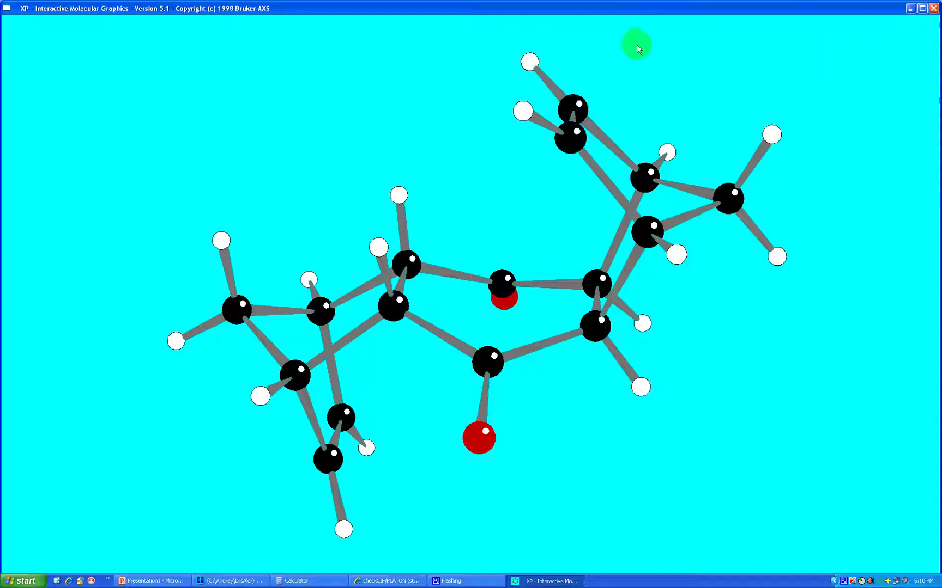
left_click(352, 128)
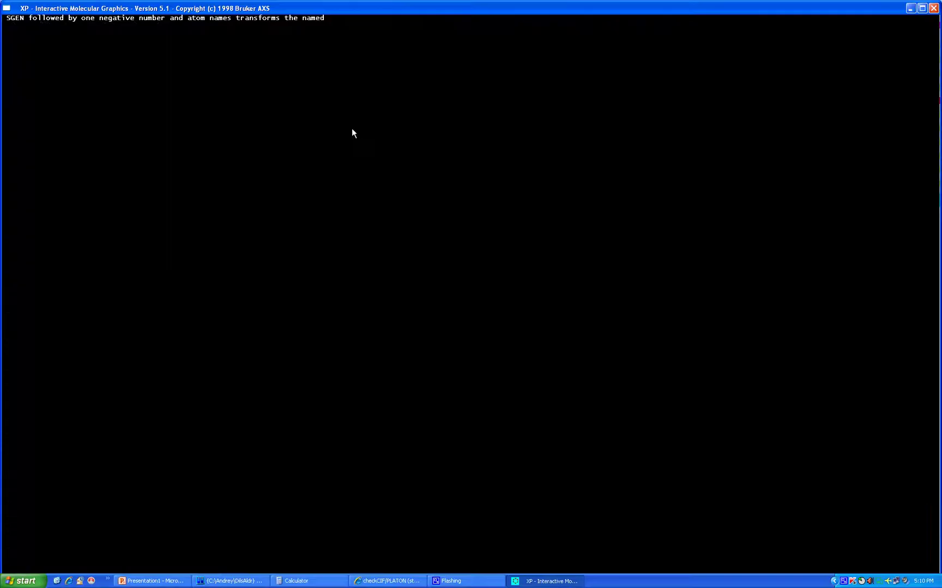
Reopen the projection with proj, fine-tune the molecule's rotation so its atoms overlap less, and exit to the prompt.
type("proj")
key("Return")
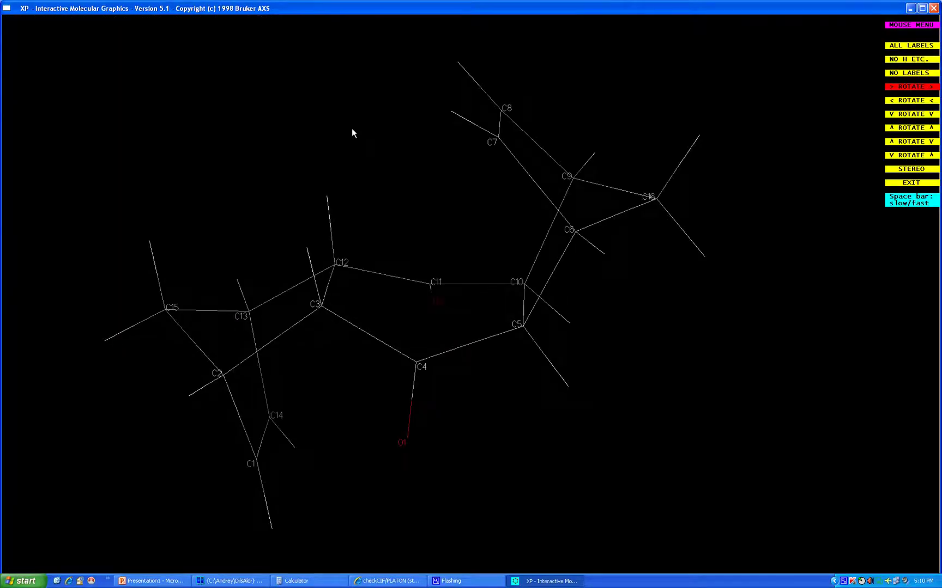
left_click(351, 128)
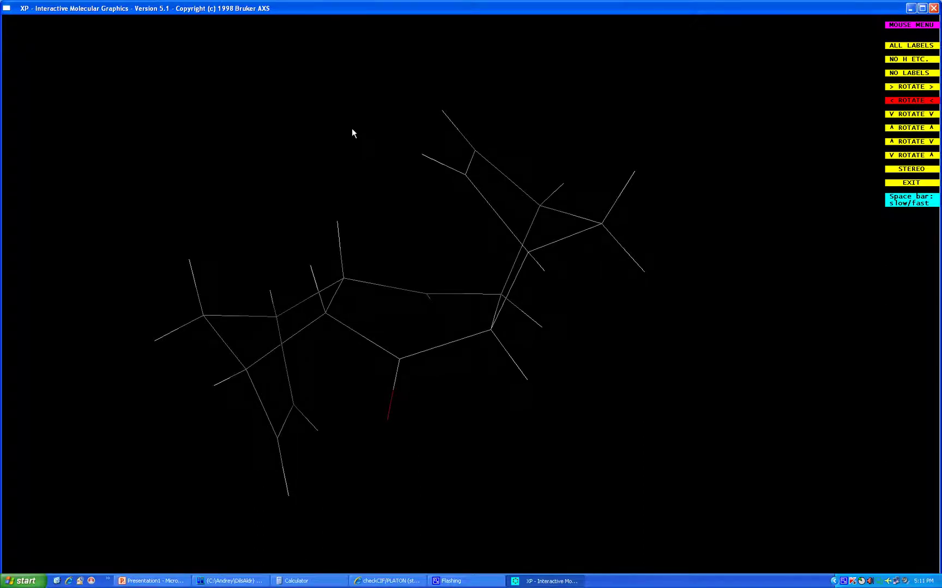
key("Return")
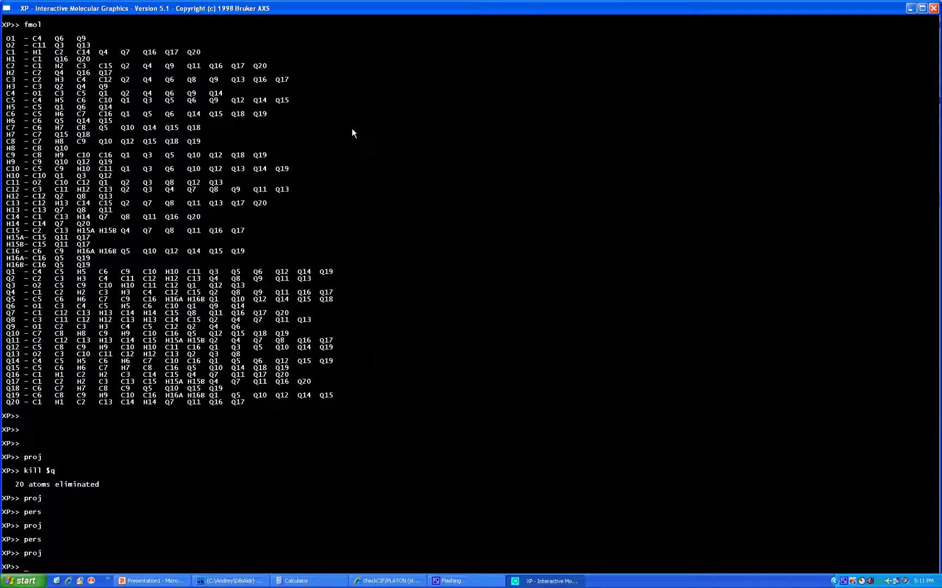
Render the readjusted molecule in perspective with pers, examine it, and close the view.
type("pers")
key("Return")
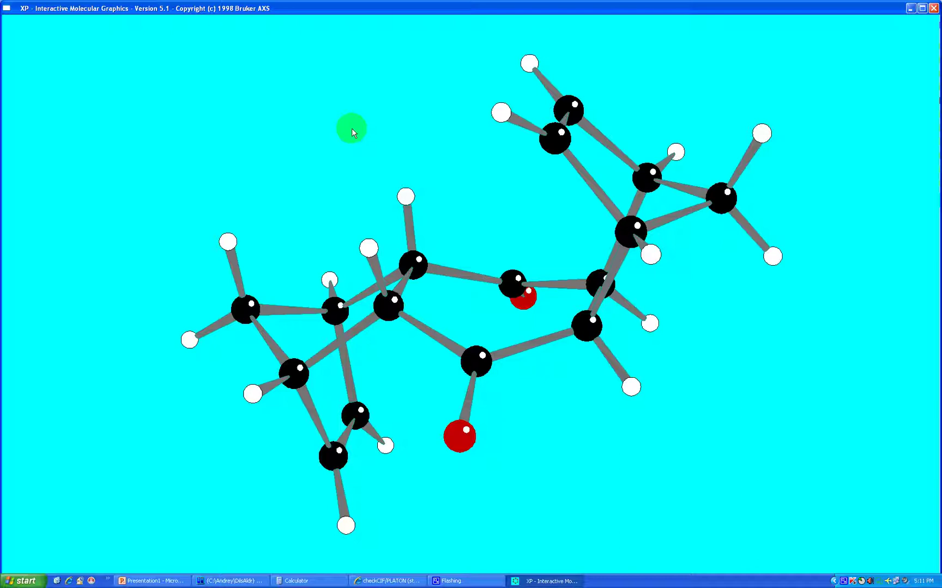
left_click(351, 128)
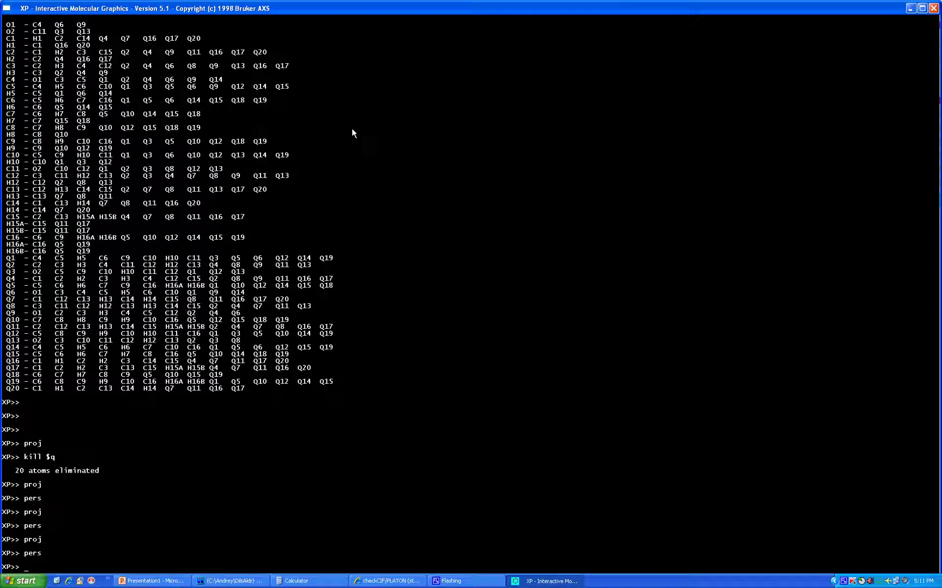
Create an ellipsoid plot with telp 0 50 0.033 and name the plot file ballstick.
type("telp")
type("0 50 0.033")
key("Return")
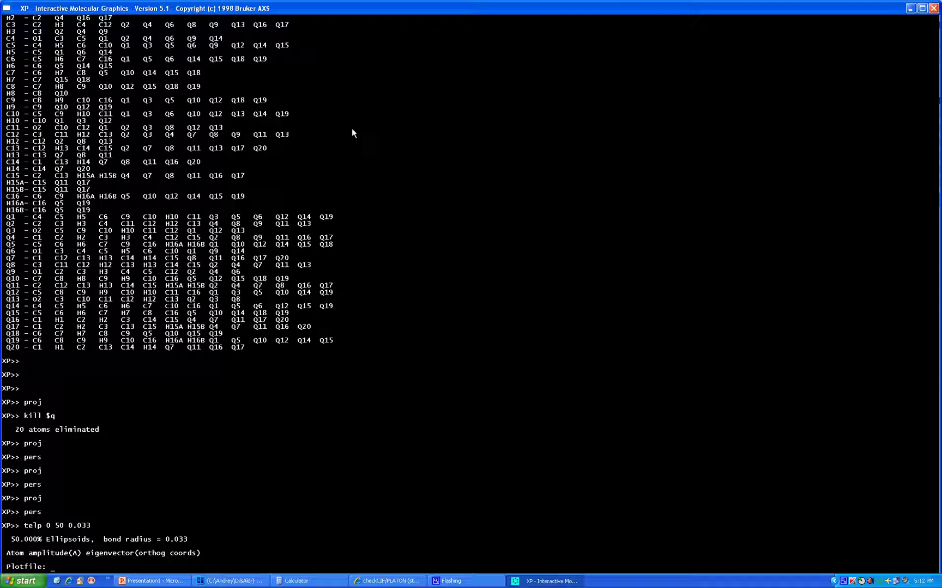
type("ballstick")
key("Return")
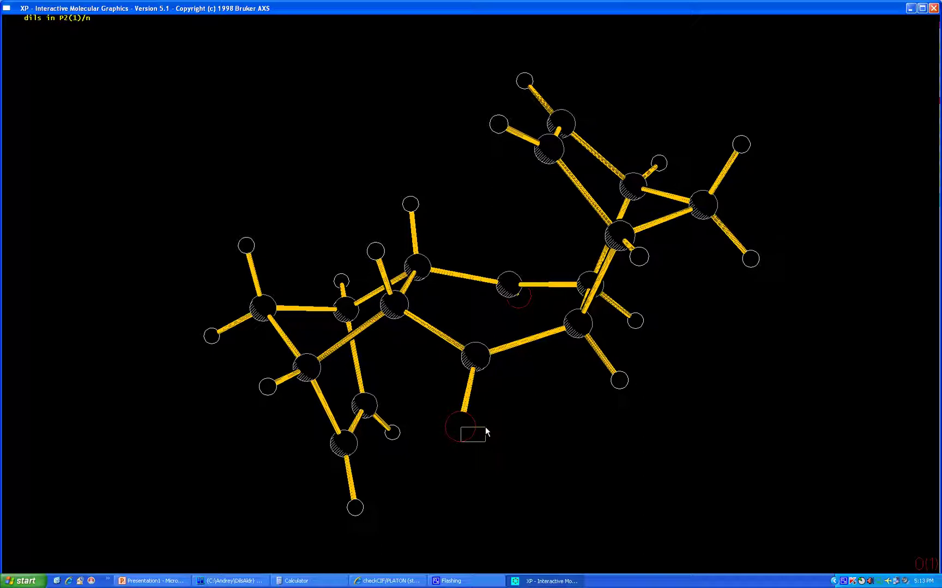
Try placing the default-size labels O(1), O(2), C(1), C(2) and C(3) beside atoms in the plot, and abandon the labelling.
left_click(488, 444)
left_click(539, 312)
left_click(381, 448)
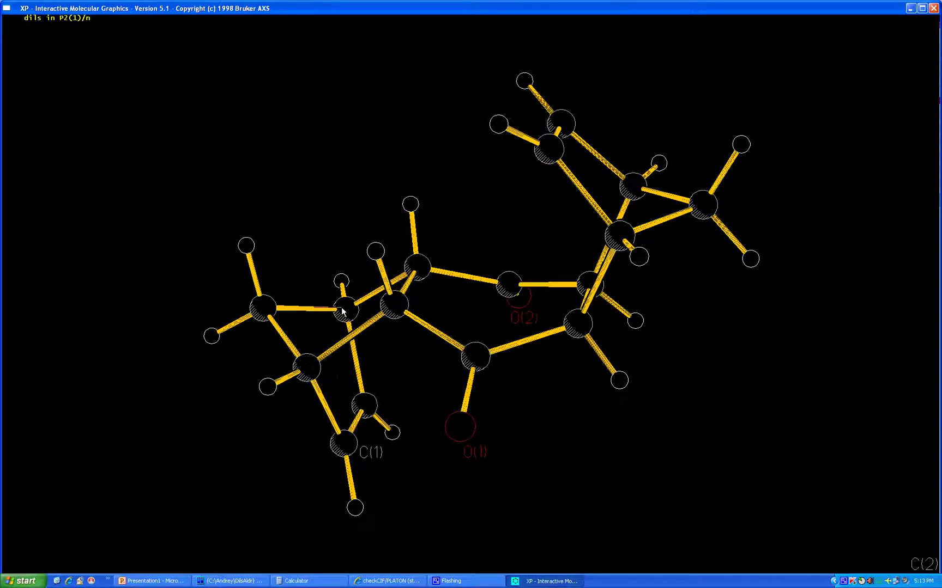
left_click(326, 282)
left_click(407, 332)
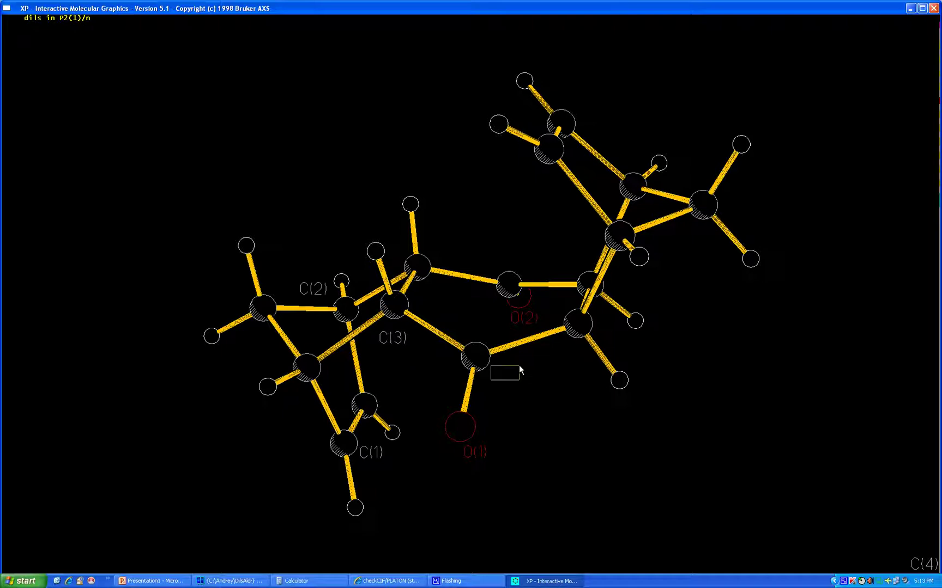
key("Escape")
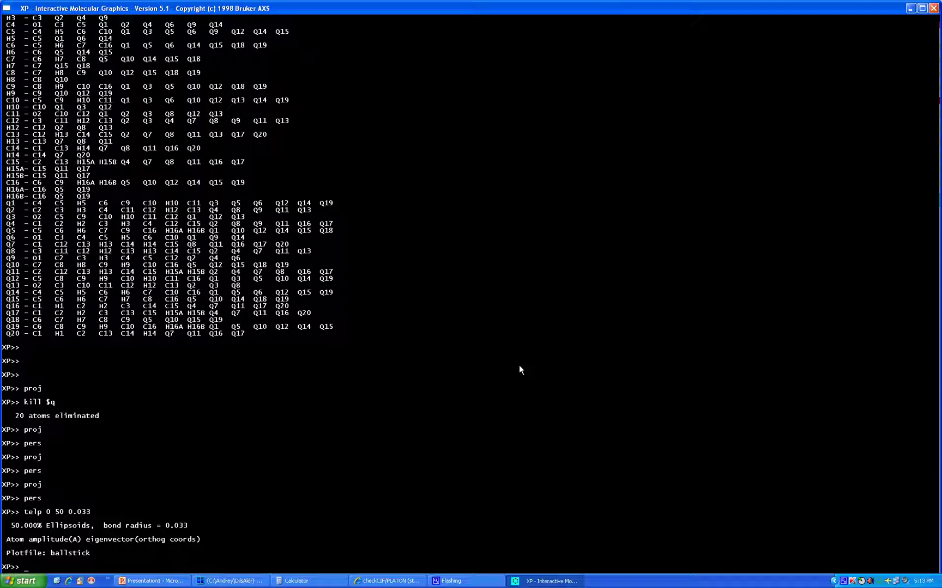
Consult the help on labl and set the atom labels to code 2 with size 400.
type("help labl")
key("Return")
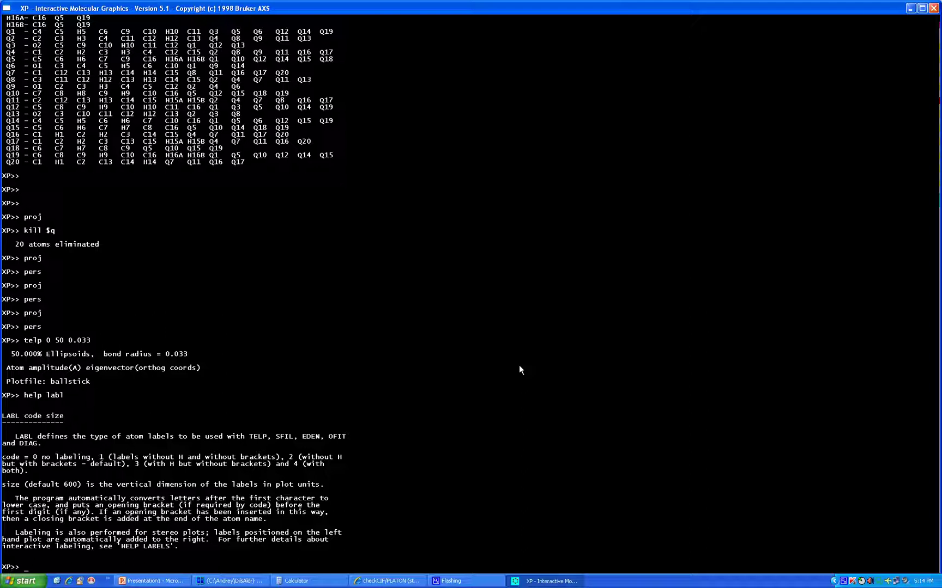
type("labl 2 400")
key("Return")
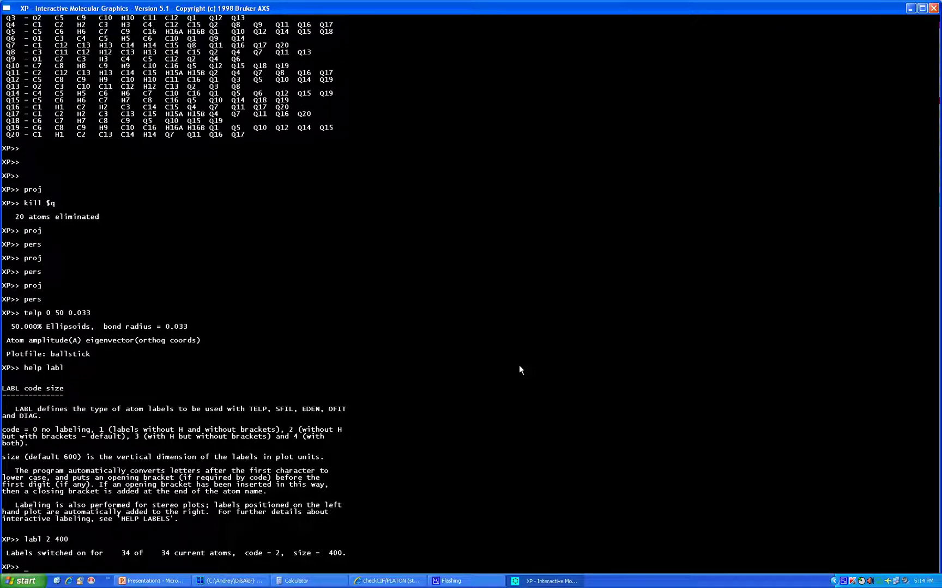
Regenerate the 50% ellipsoid plot with telp 0 50 0.033, using the plot file name ballstick.
type("telp 0 50 0.033")
key("Return")
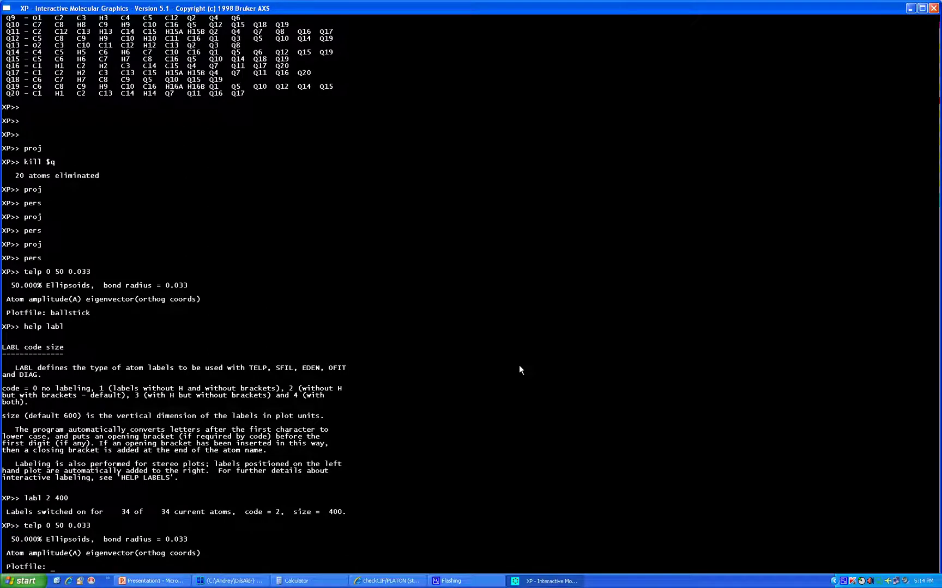
type("ballstick")
key("Return")
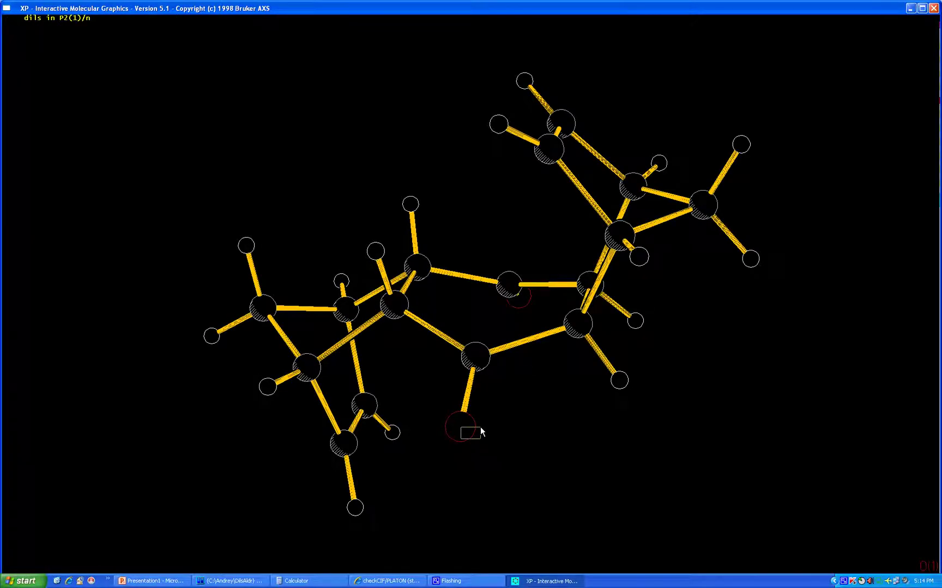
Place the labels O(1), O(2) and C(1) through C(5) beside their atoms in the ball-and-stick plot.
left_click(484, 443)
left_click(529, 313)
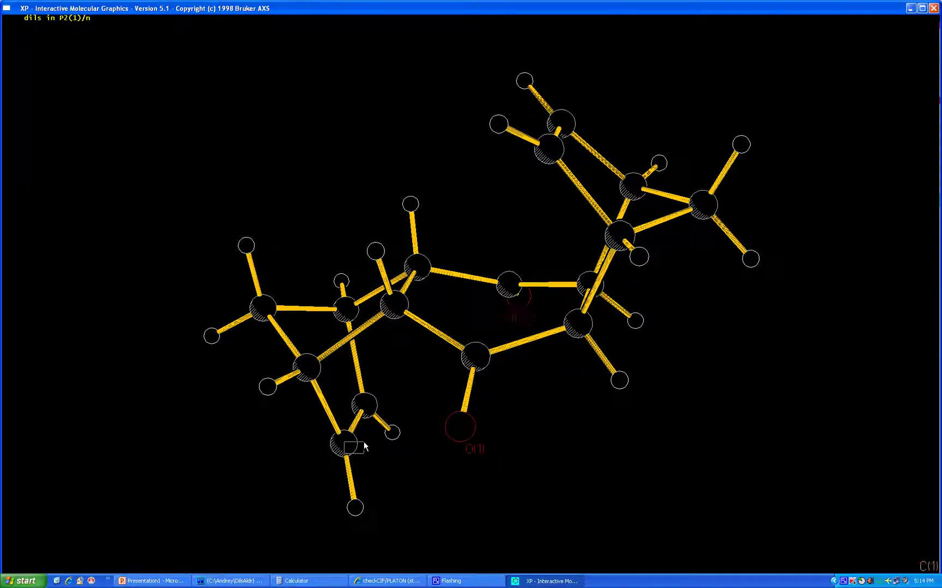
left_click(328, 450)
left_click(288, 354)
left_click(409, 327)
left_click(514, 371)
left_click(579, 347)
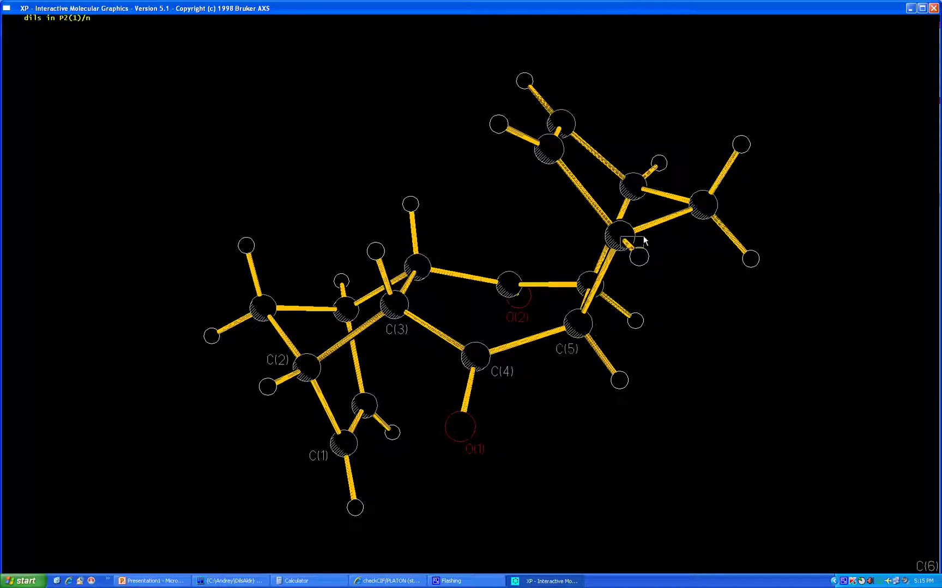
Label atoms C(6) through C(11) in the ball-and-stick plot, placing each label in clear space beside its atom.
left_click(665, 239)
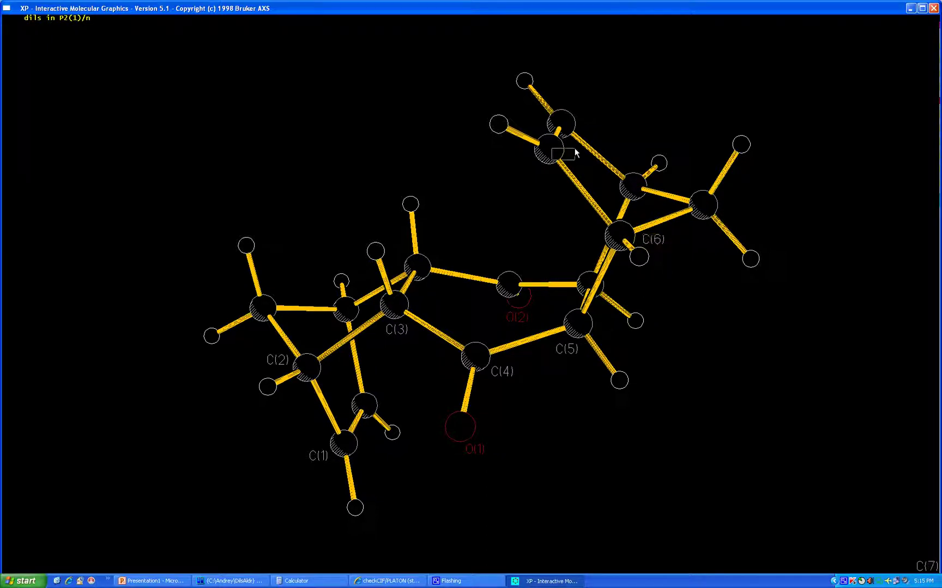
left_click(534, 169)
left_click(599, 111)
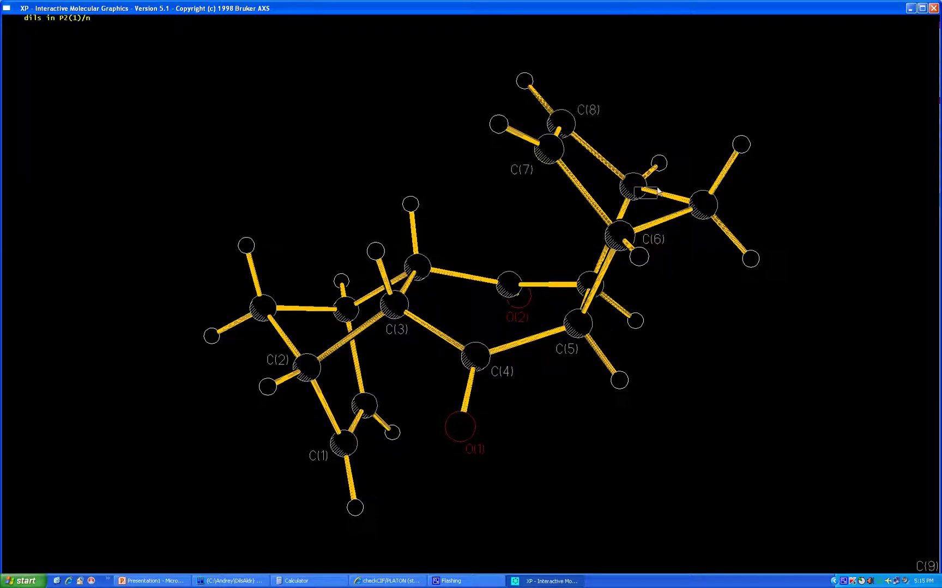
left_click(648, 158)
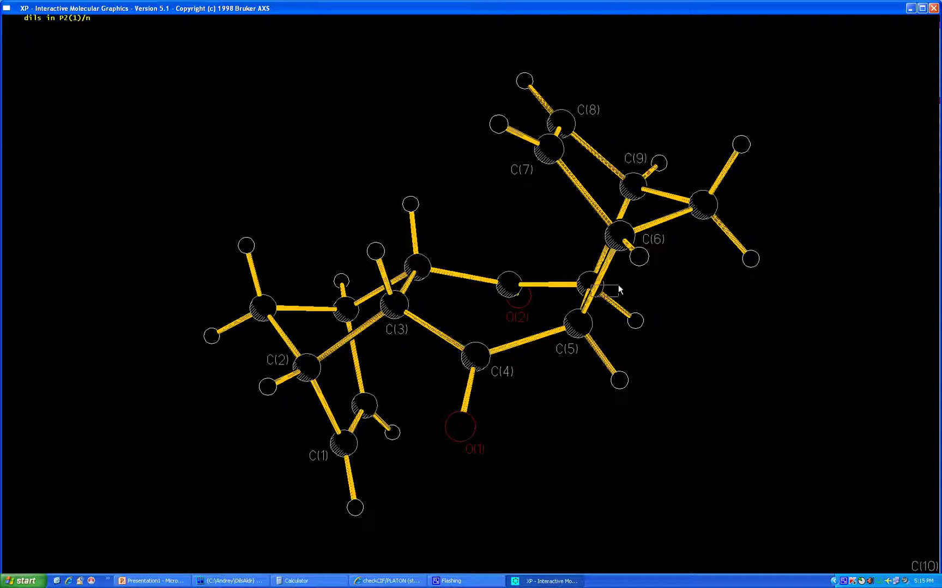
left_click(582, 262)
left_click(519, 254)
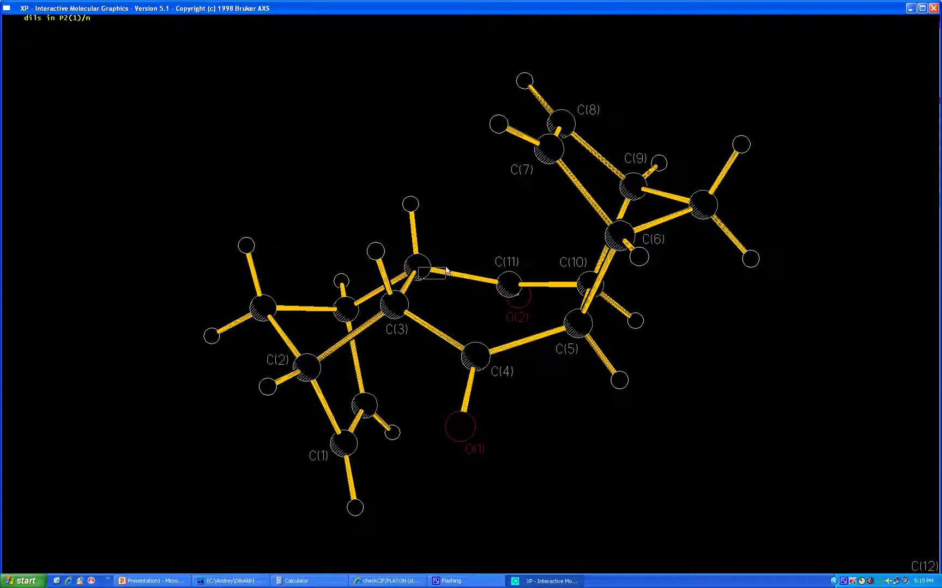
Label the remaining carbons C(12) through C(16) in the ball-and-stick plot and finish the plot.
left_click(452, 252)
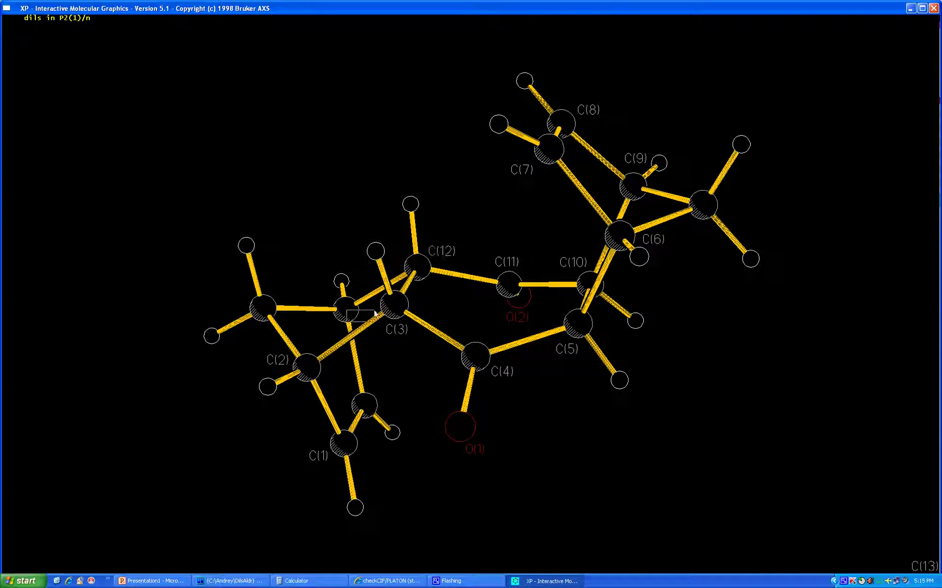
left_click(341, 298)
left_click(407, 398)
left_click(249, 297)
left_click(747, 200)
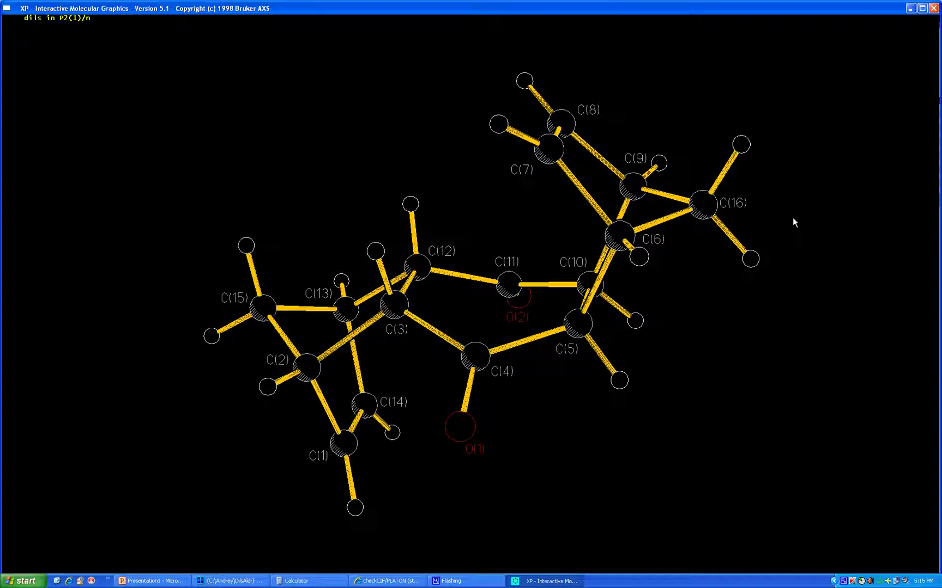
key("Return")
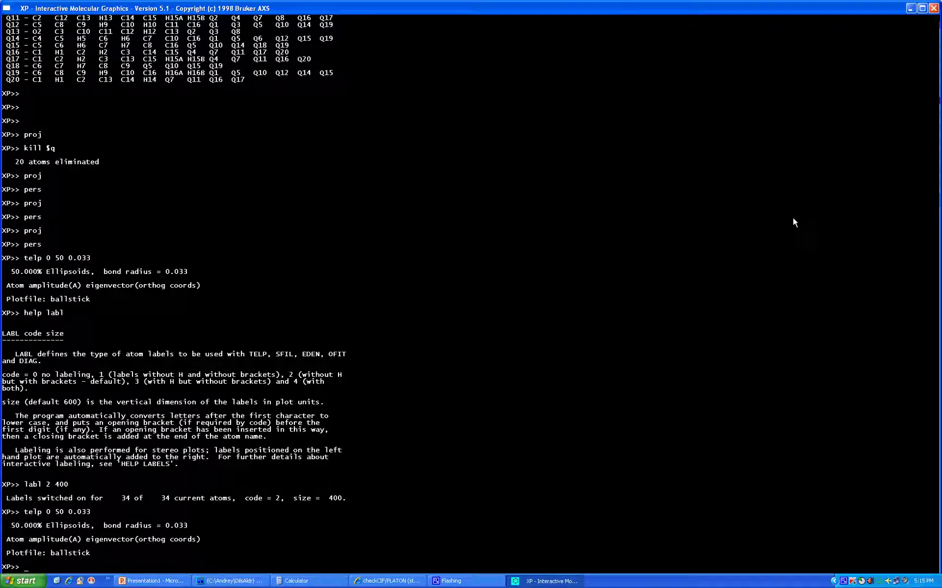
Create a thermal ellipsoid plot with telp 0 -50 0.033 and name the plot file elipsoid.
type("telp")
type("0 -50")
key("BackSpace")
key("BackSpace")
type("30")
key("BackSpace")
key("BackSpace")
type("50 0.033")
key("Return")
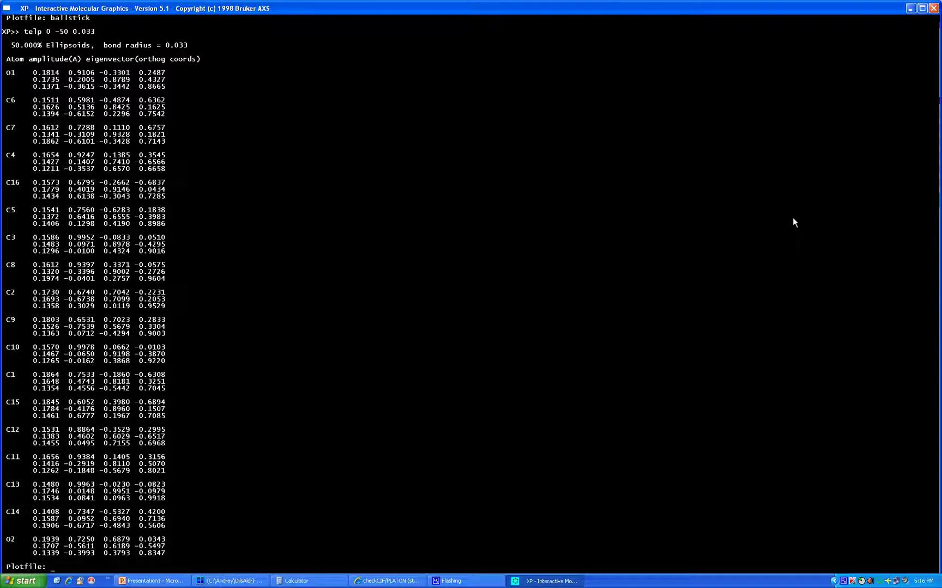
type("elipsoid")
key("Return")
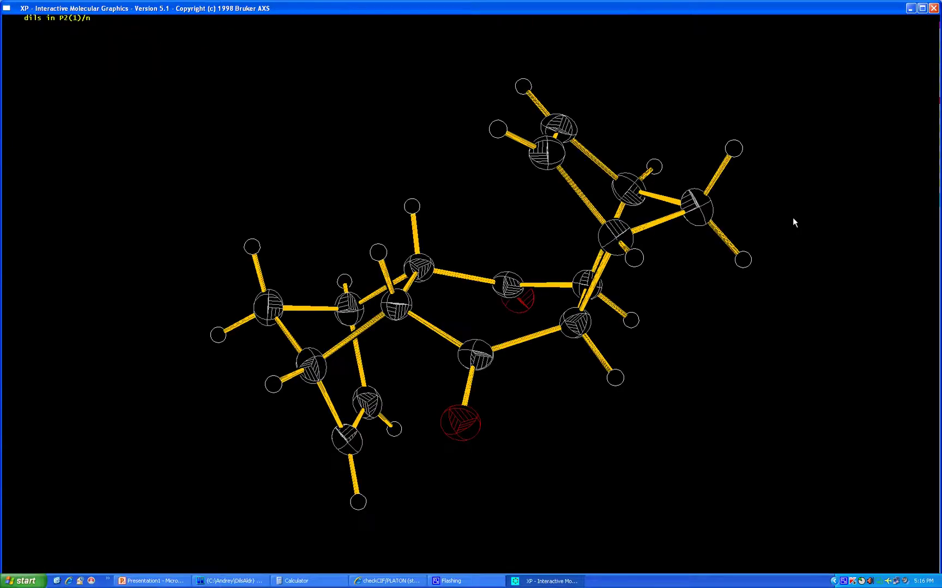
Place the labels O(1), O(2) and C(1) through C(5) beside their atoms in the thermal ellipsoid plot.
left_click(501, 432)
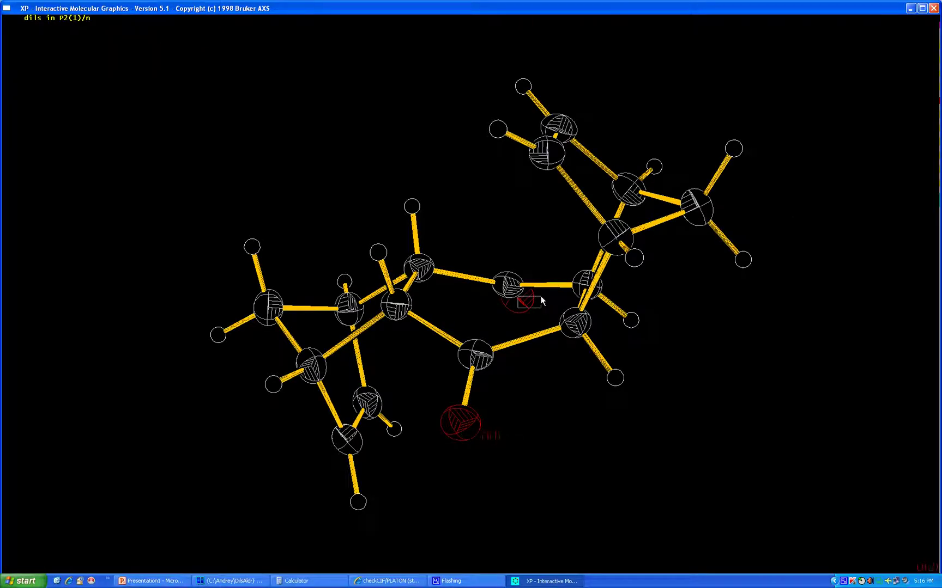
left_click(519, 316)
left_click(332, 446)
left_click(313, 388)
left_click(414, 328)
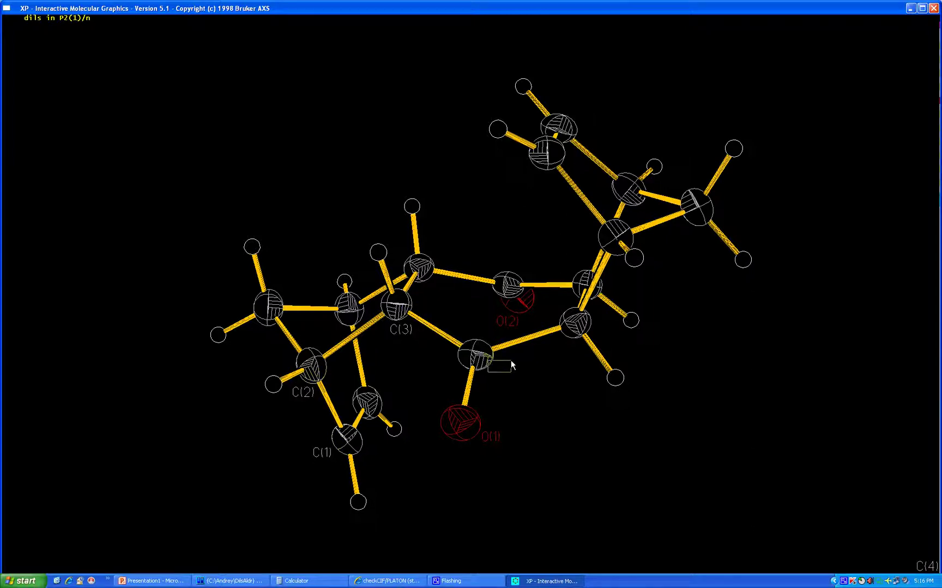
left_click(511, 370)
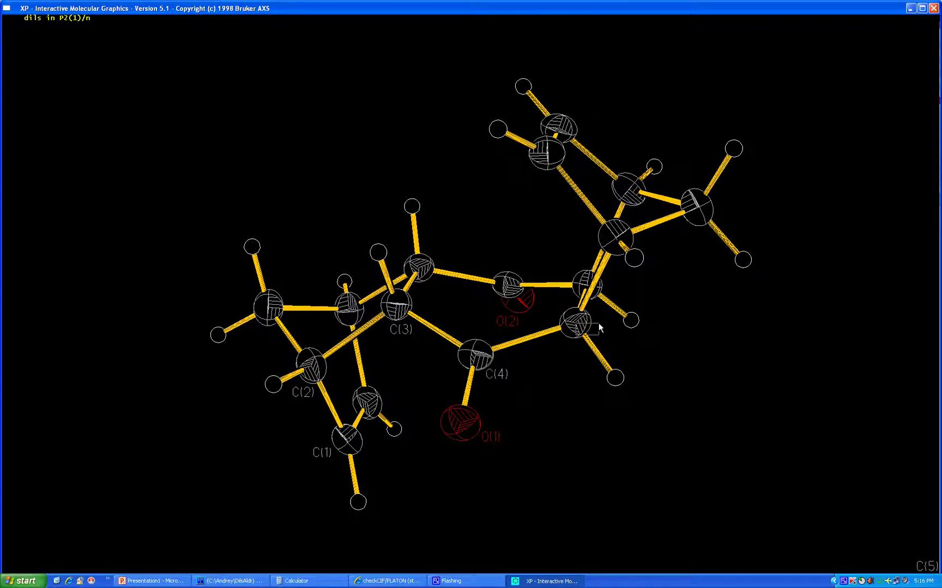
left_click(581, 345)
Label atoms C(6) through C(11) in the thermal ellipsoid plot, keeping the labels clear of bonds and hydrogens.
left_click(664, 239)
left_click(544, 178)
left_click(596, 107)
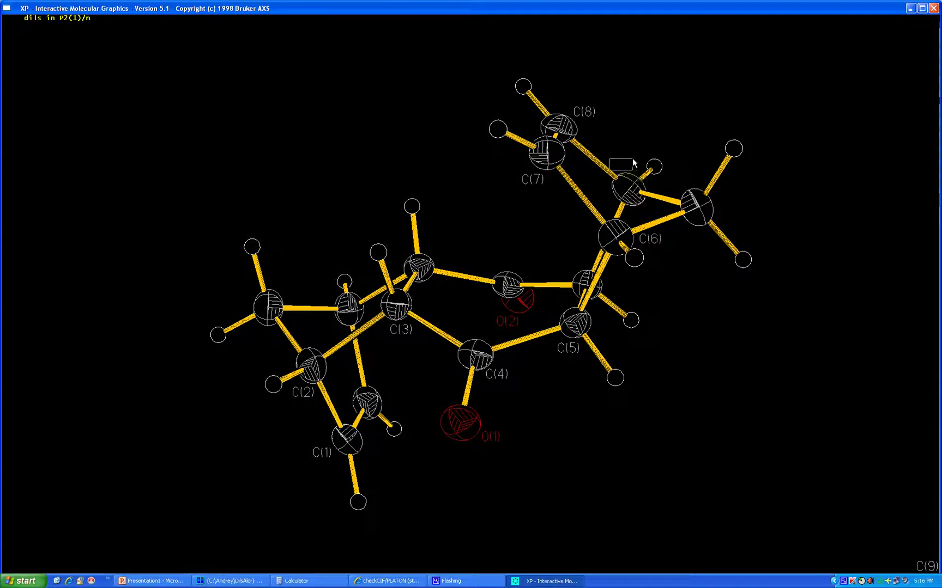
left_click(636, 159)
left_click(634, 286)
left_click(520, 255)
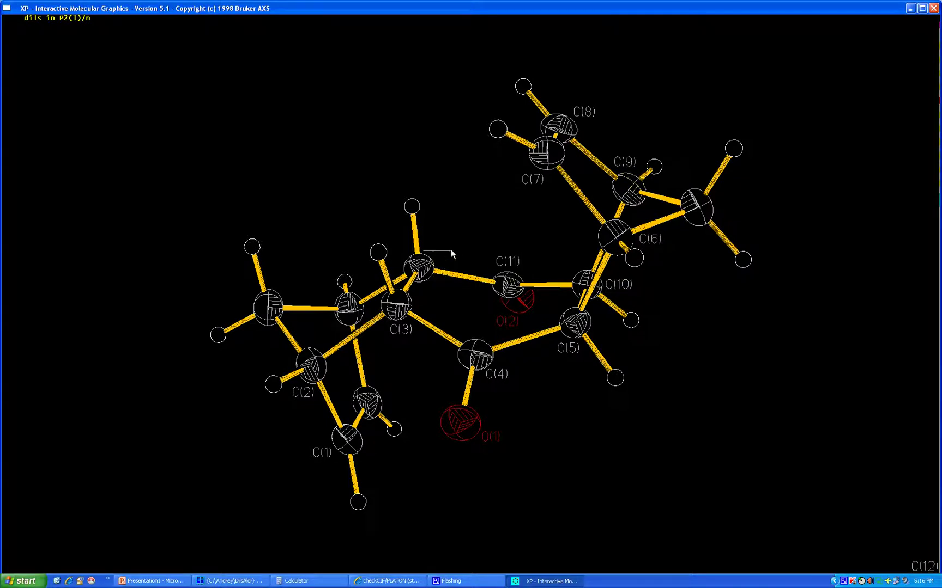
Label the remaining carbons C(12) through C(16) in the thermal ellipsoid plot and finish the plot.
left_click(456, 242)
left_click(334, 287)
left_click(407, 393)
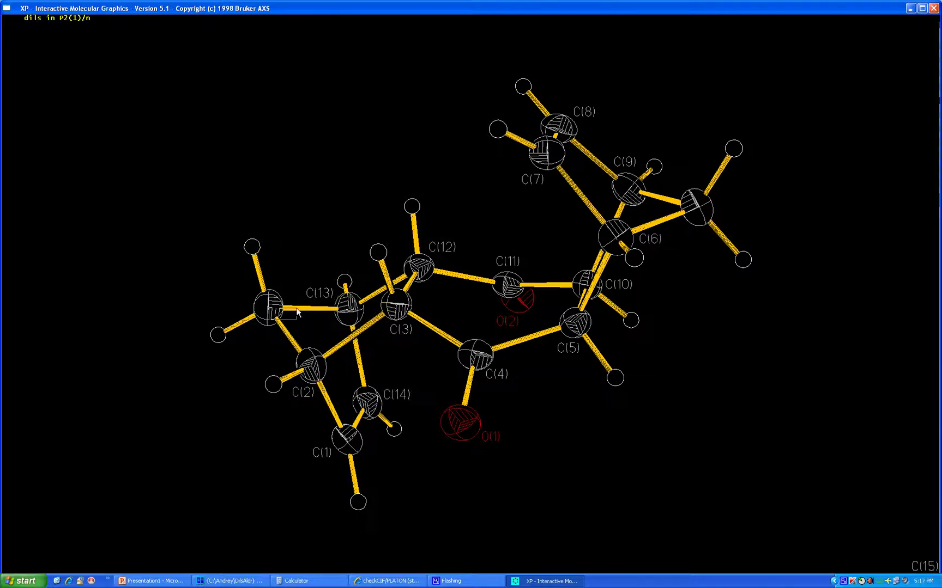
left_click(250, 294)
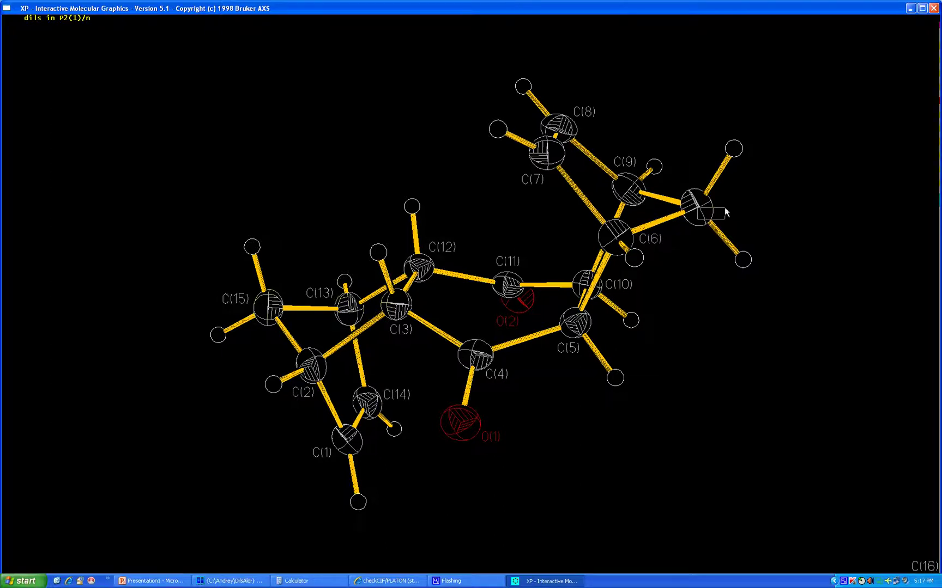
left_click(742, 210)
key("Return")
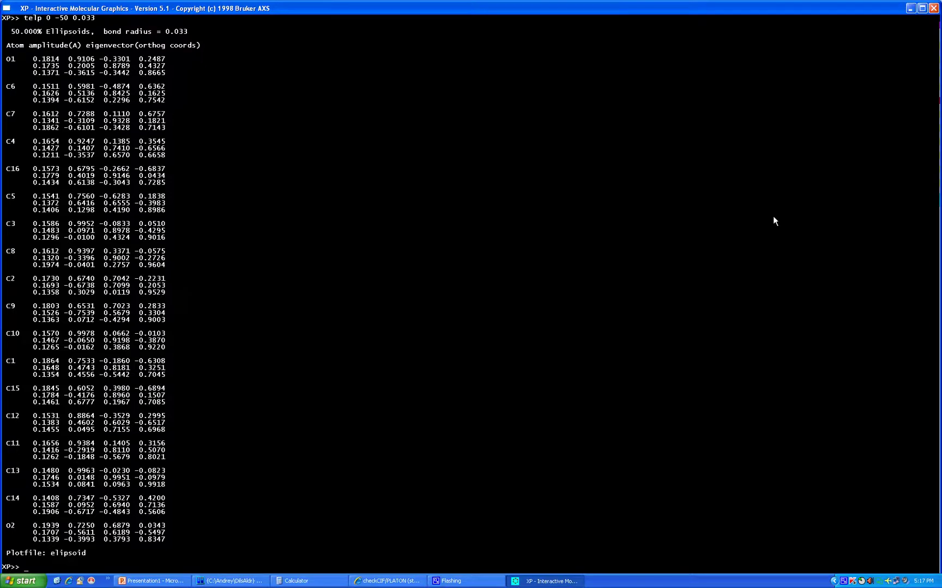
View the saved plot file elipsoid to check the labelled thermal ellipsoid drawing.
type("view elip")
type("oid")
key("Return")
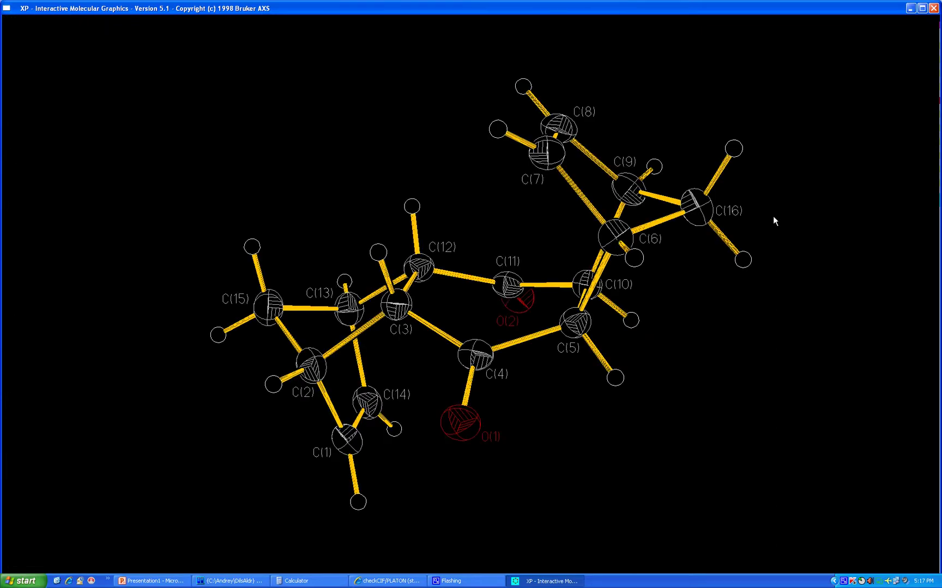